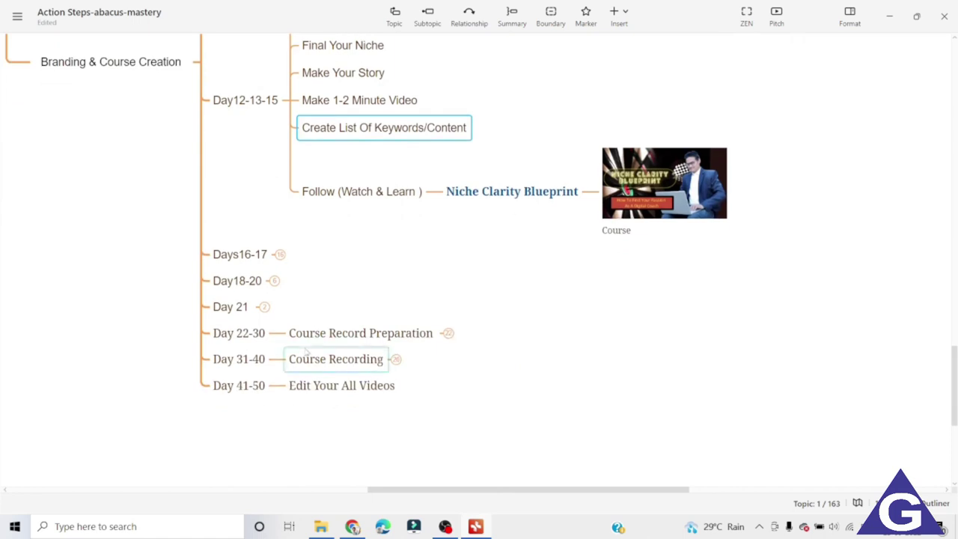
# Expand the Days16-17 topic to reveal its Photo Shoot, Address, Design and Social Media subtopics
pyautogui.click(282, 261)
pyautogui.click(280, 256)
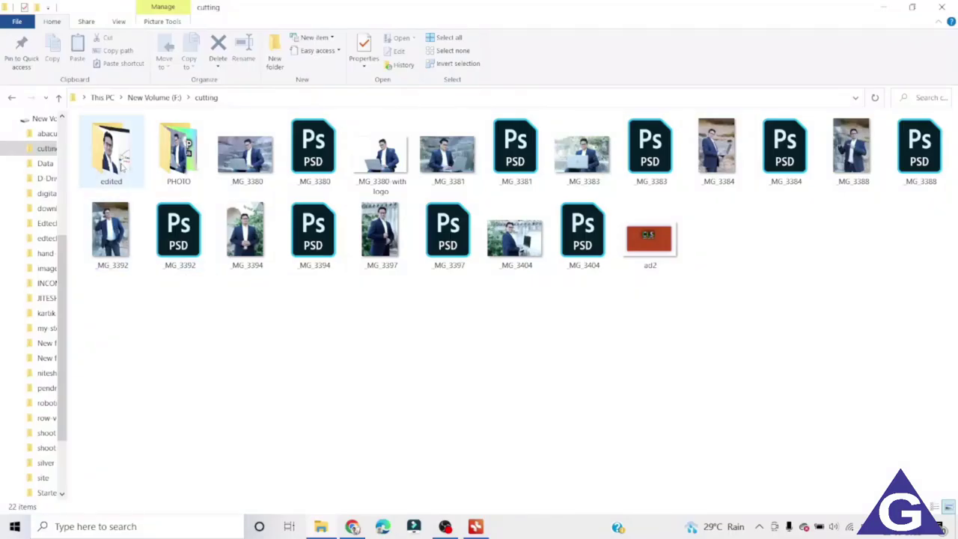
# Open _MG_3380.JPG from the cutting folder in the Photos viewer
pyautogui.doubleClick(254, 154)
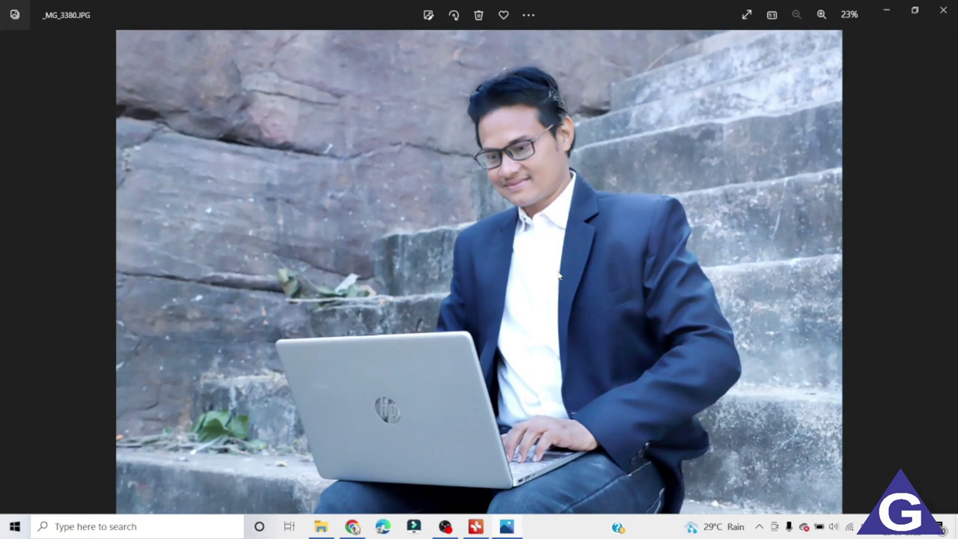
# Step through the photos after _MG_3380.JPG, past the logo cut-out and _MG_3383.JPG, to _MG_3388.JPG
pyautogui.press('Right')
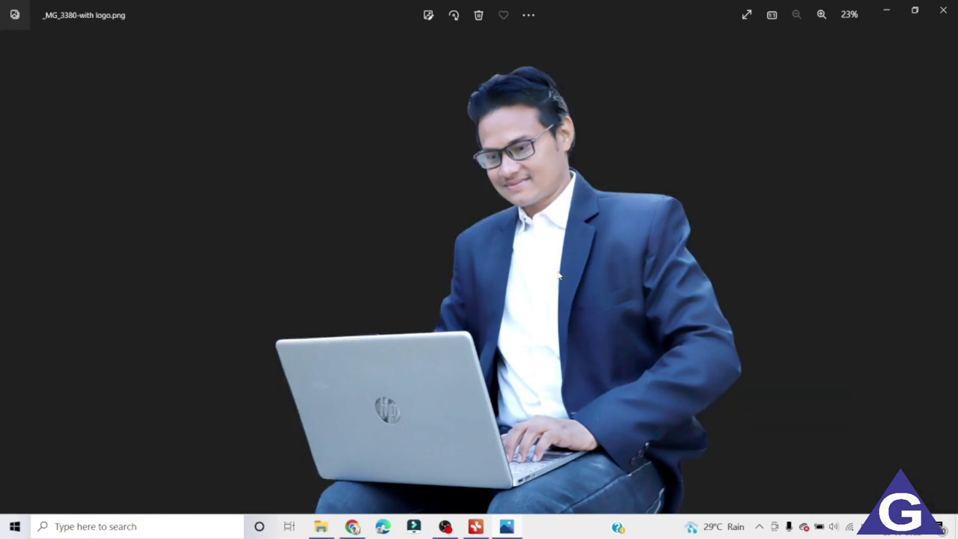
pyautogui.press('Right')
pyautogui.press('Right')
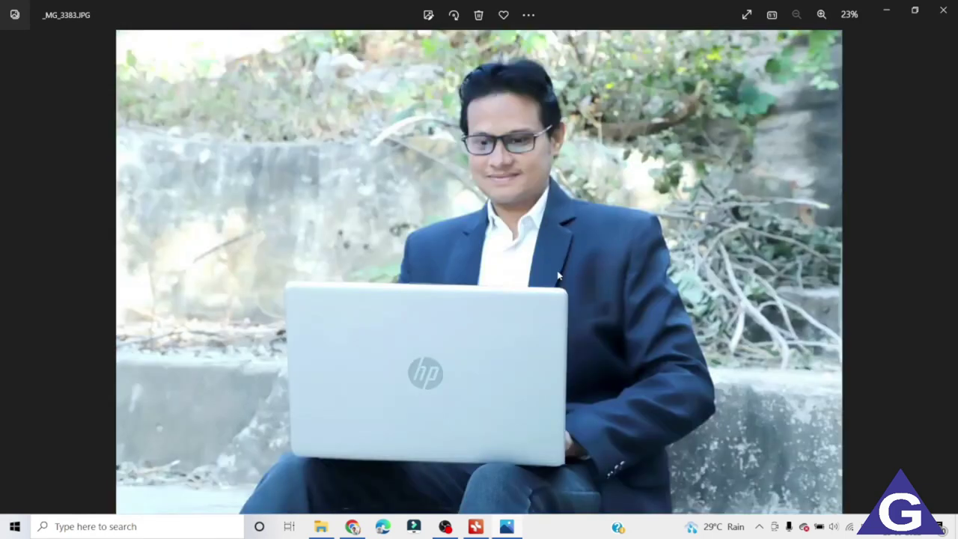
pyautogui.press('Right')
pyautogui.press('Right')
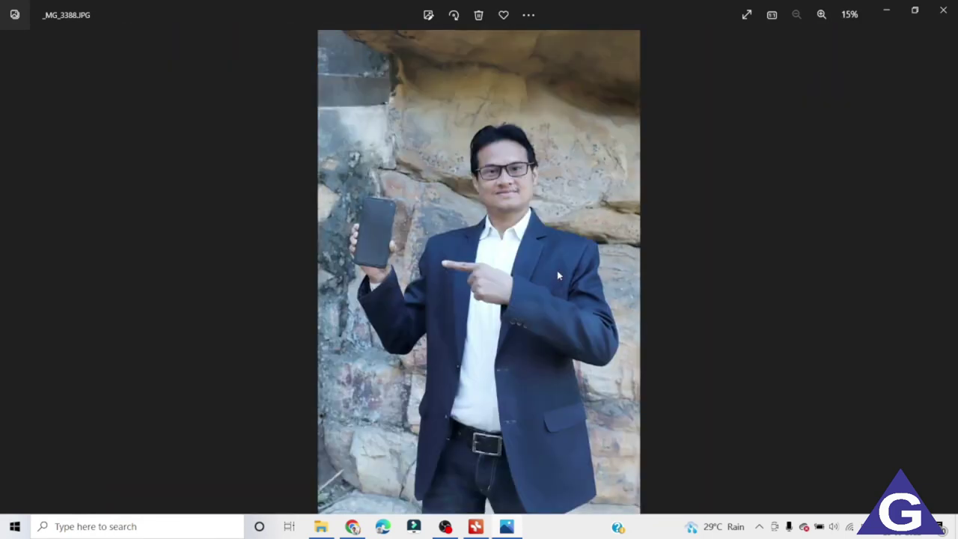
pyautogui.press('Right')
pyautogui.press('Right')
pyautogui.press('Right')
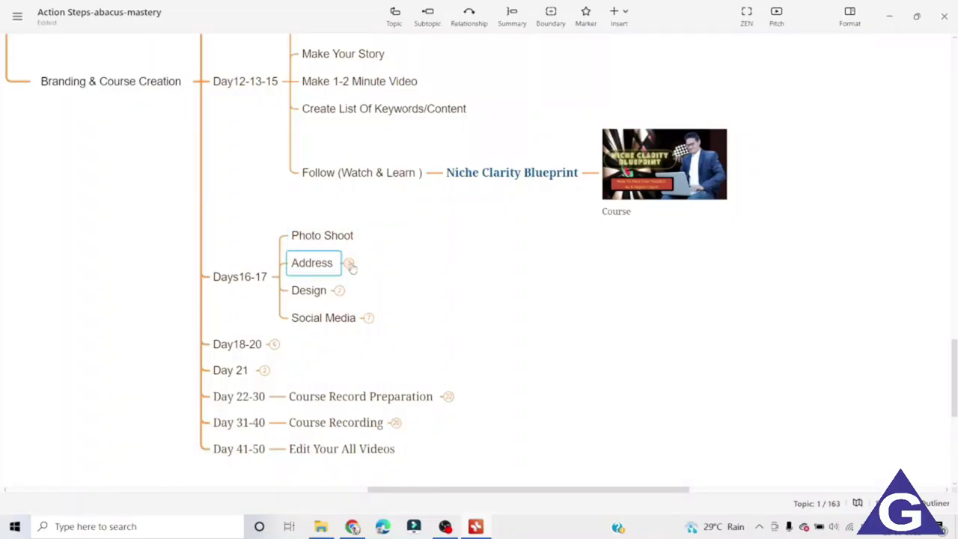
# Expand Address and go through its Office, E-mail ID and Contact Number subtopics
pyautogui.click(348, 264)
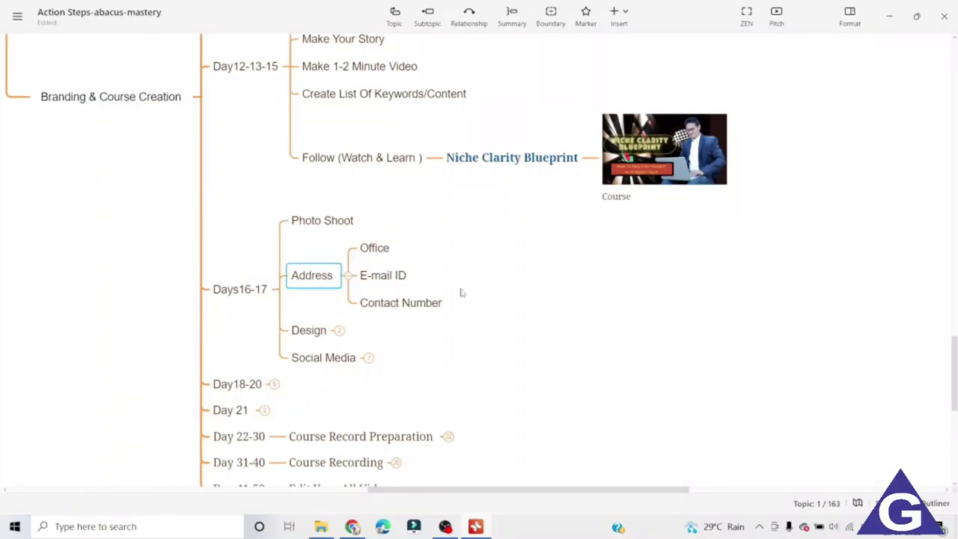
pyautogui.click(380, 253)
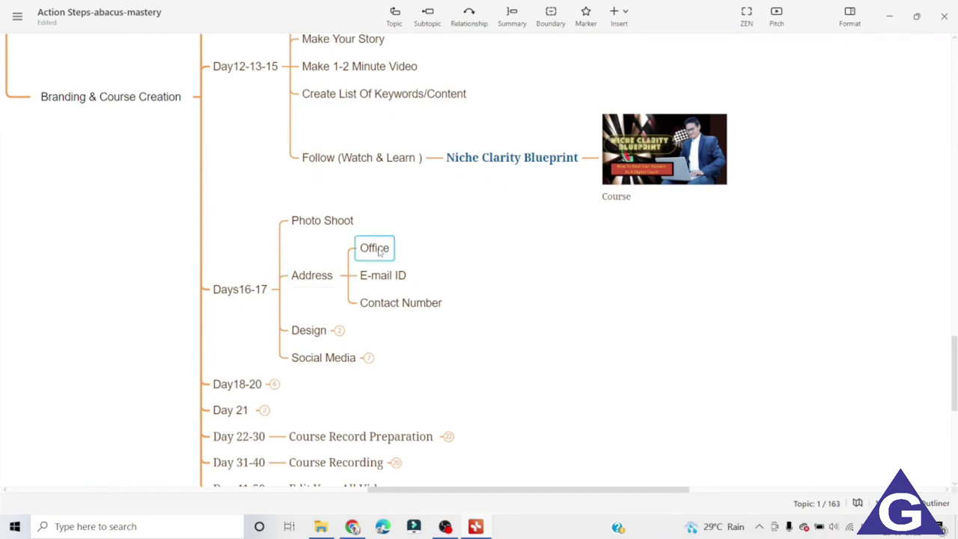
pyautogui.click(405, 281)
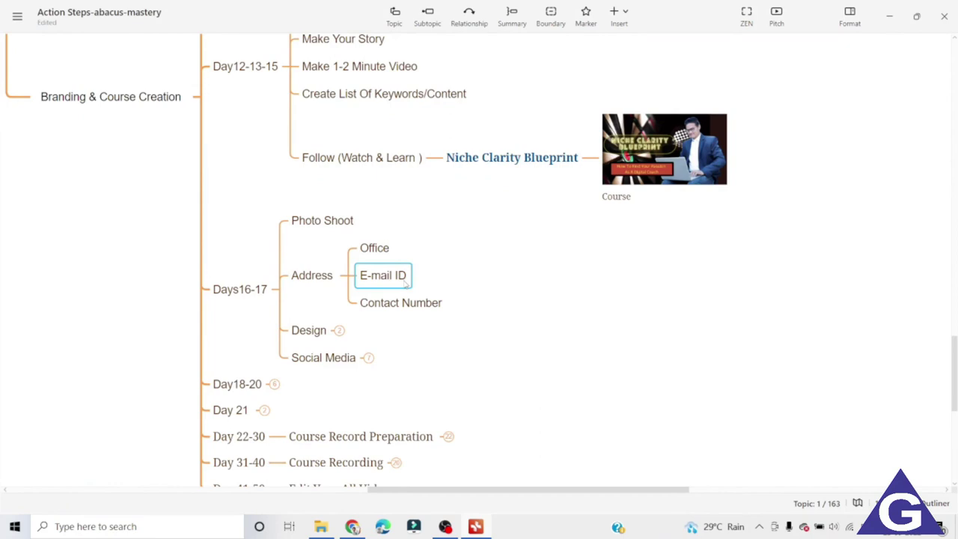
pyautogui.click(517, 303)
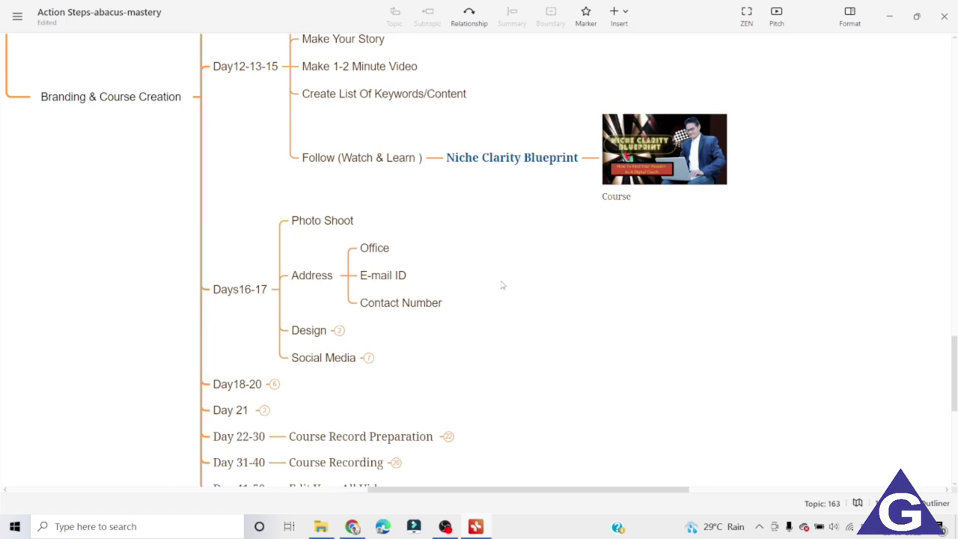
pyautogui.click(403, 278)
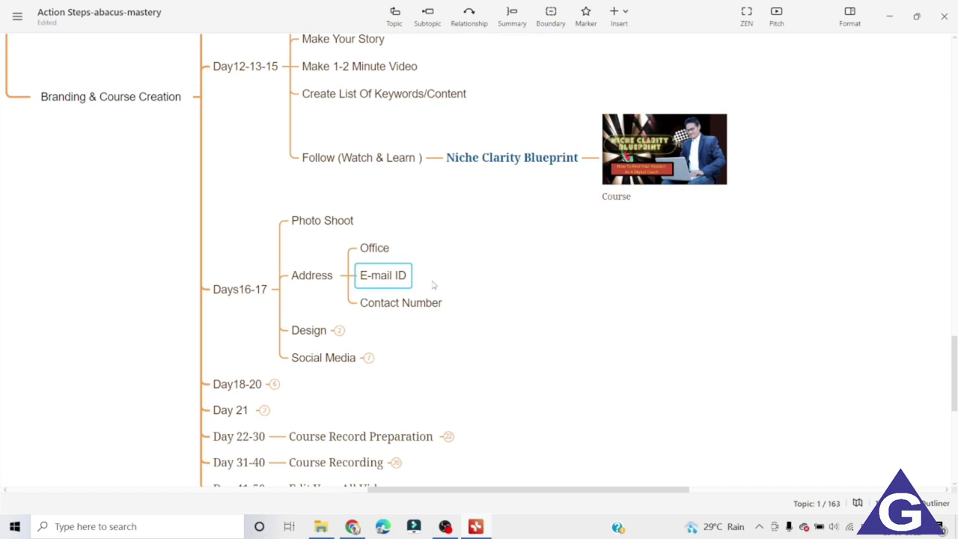
pyautogui.press('Down')
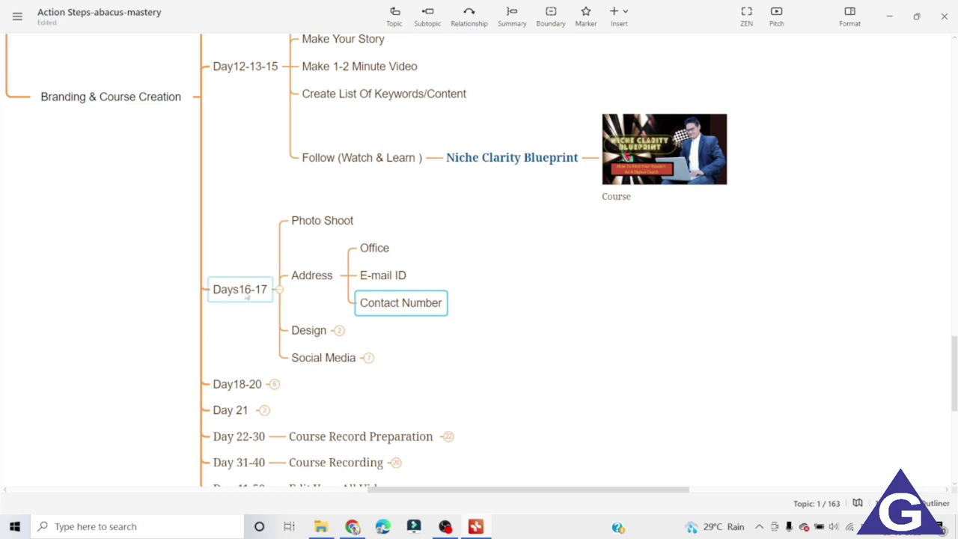
# Revisit Photo Shoot and Office, then expand Design to show its Canva.com branch
pyautogui.click(351, 221)
pyautogui.click(387, 247)
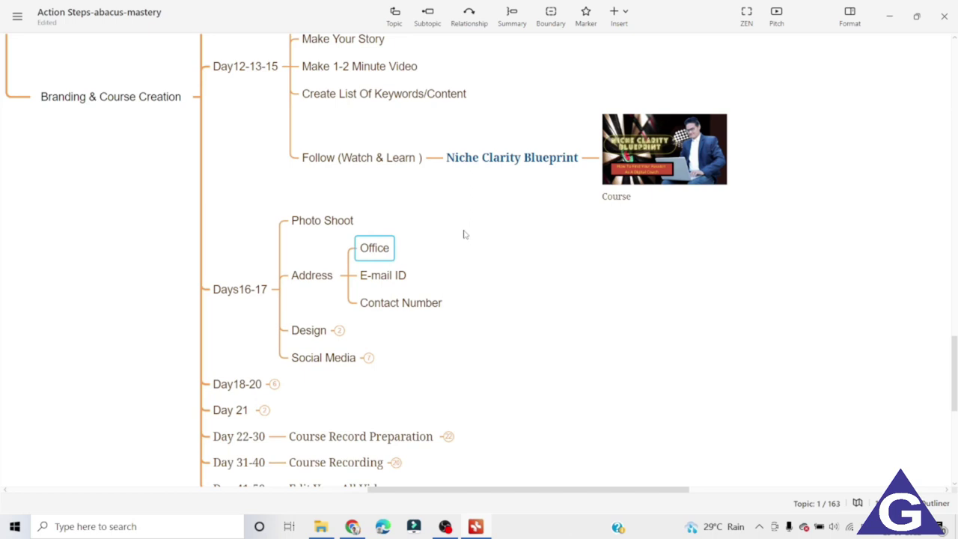
pyautogui.click(328, 332)
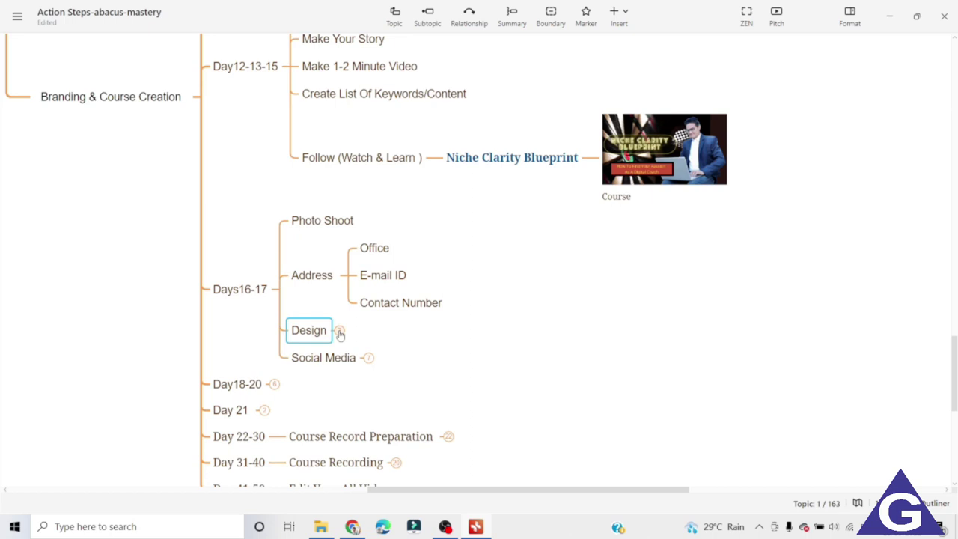
pyautogui.click(339, 332)
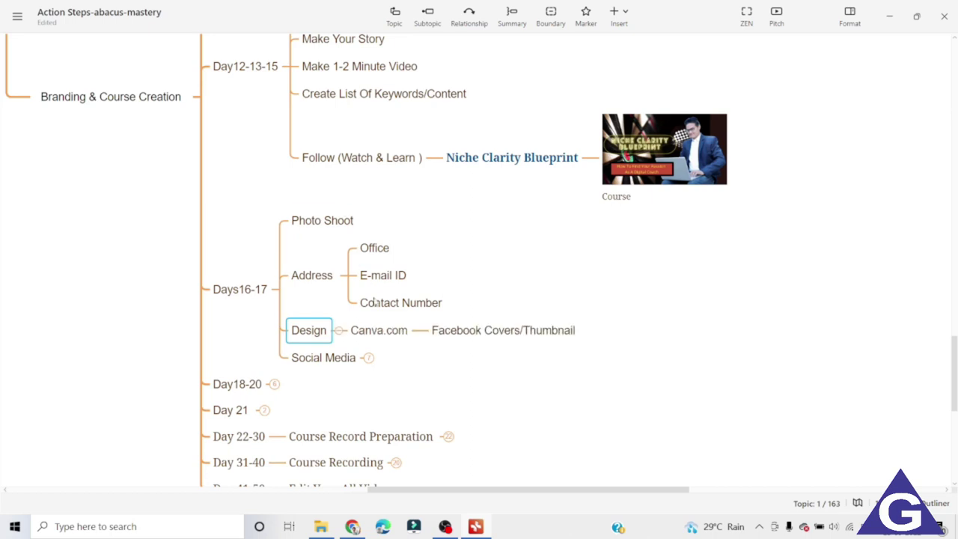
pyautogui.click(499, 339)
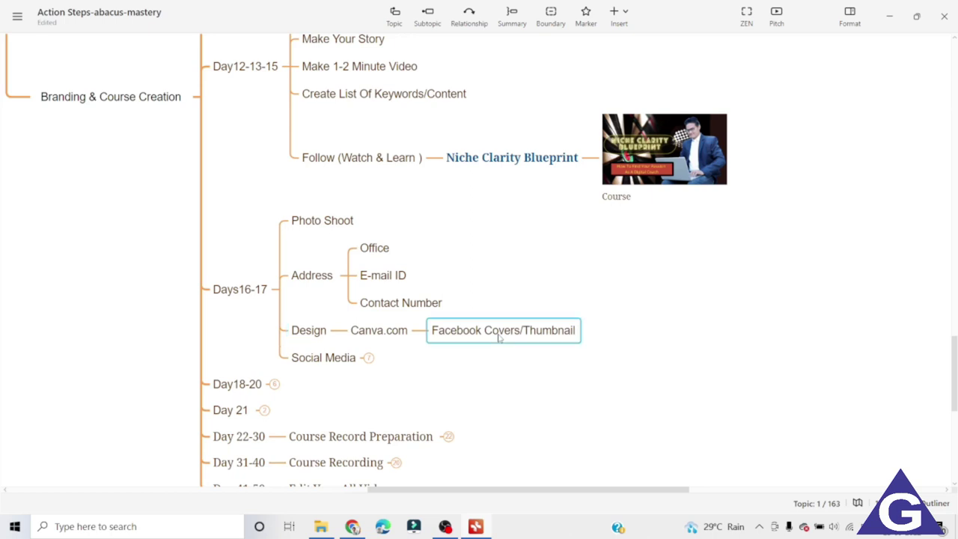
pyautogui.click(368, 362)
pyautogui.click(368, 360)
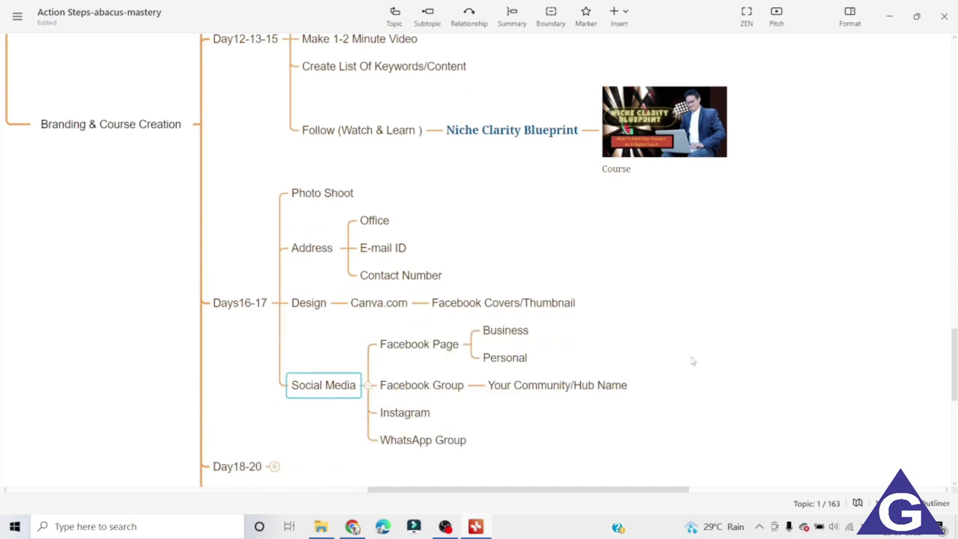
pyautogui.scroll(-1, 711, 357)
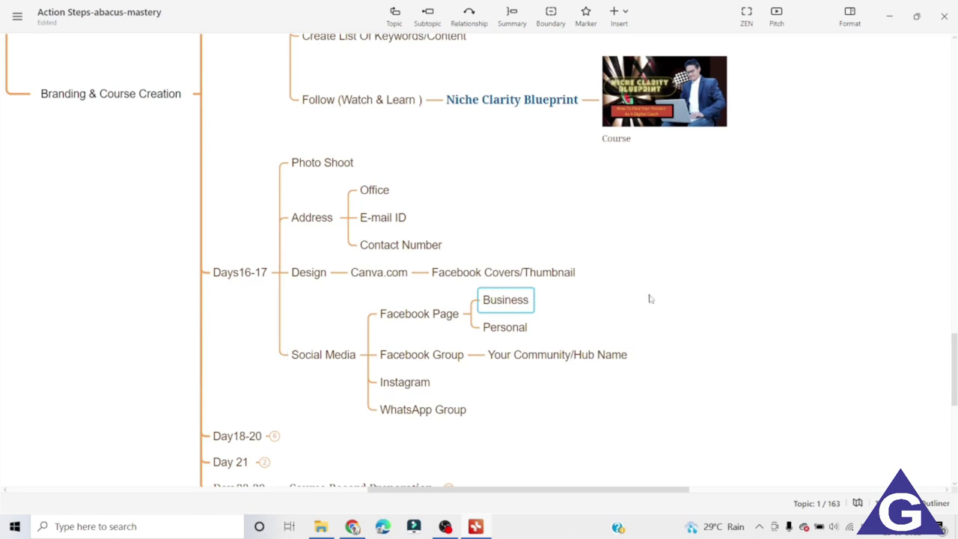
pyautogui.click(520, 332)
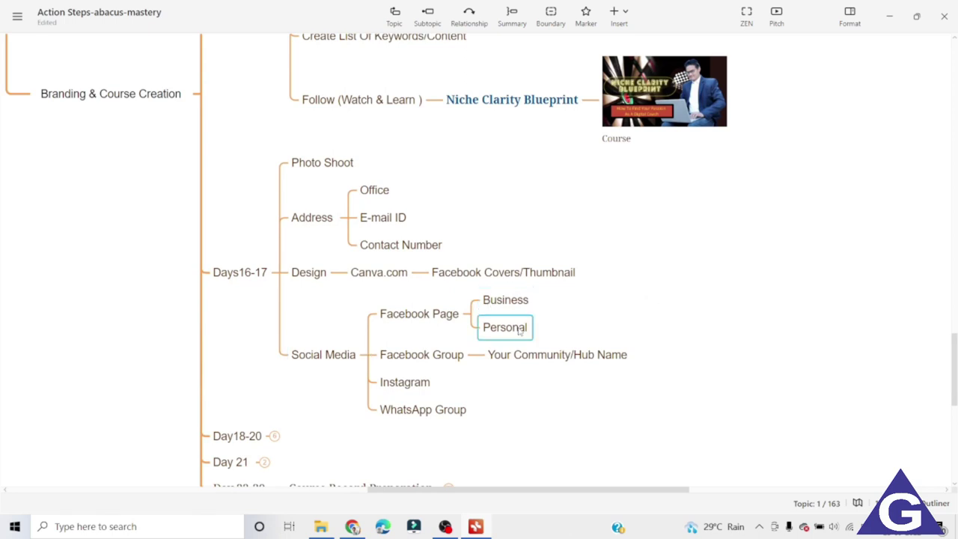
pyautogui.click(449, 355)
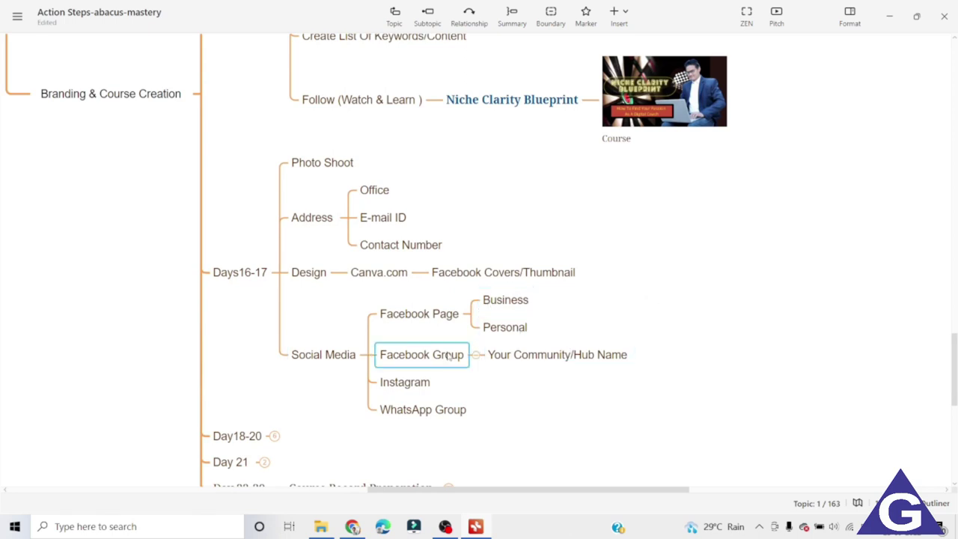
pyautogui.click(558, 357)
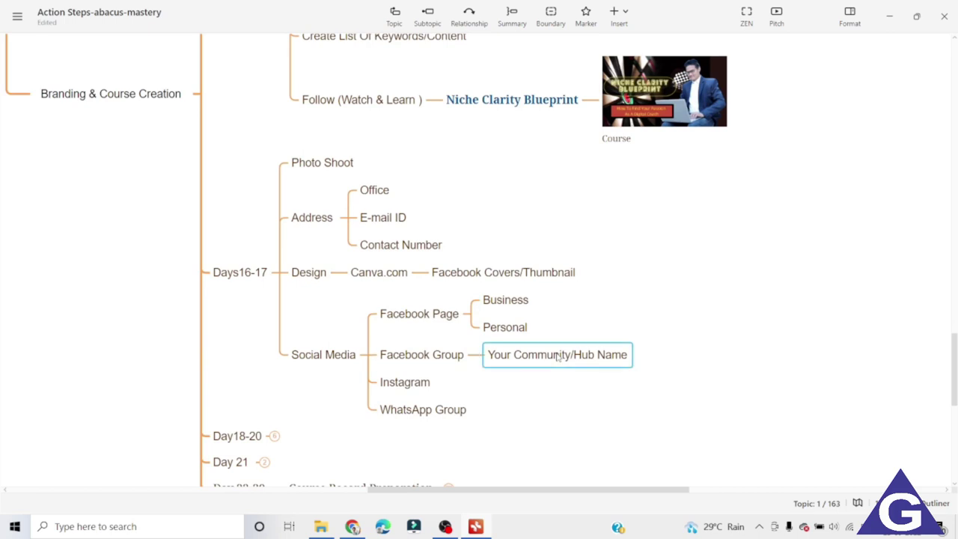
pyautogui.click(508, 298)
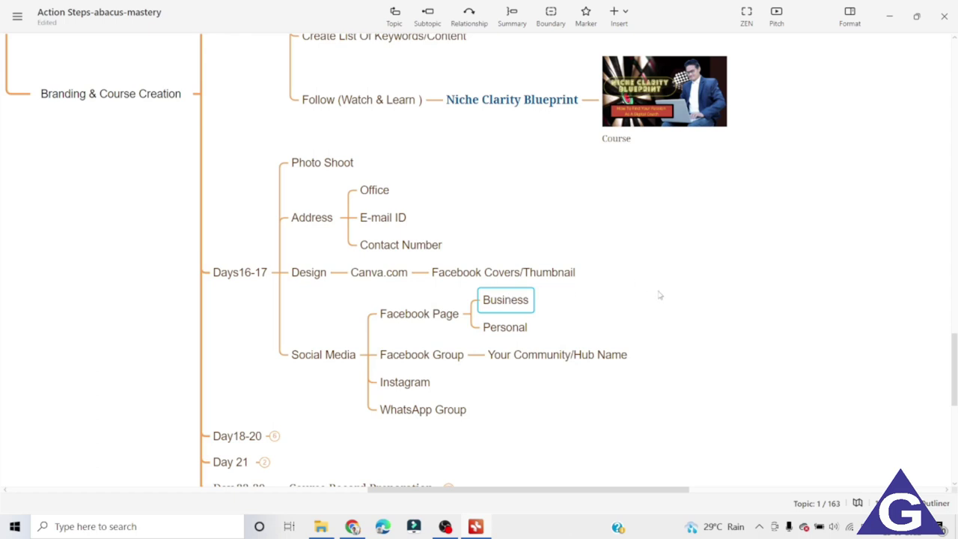
pyautogui.click(495, 337)
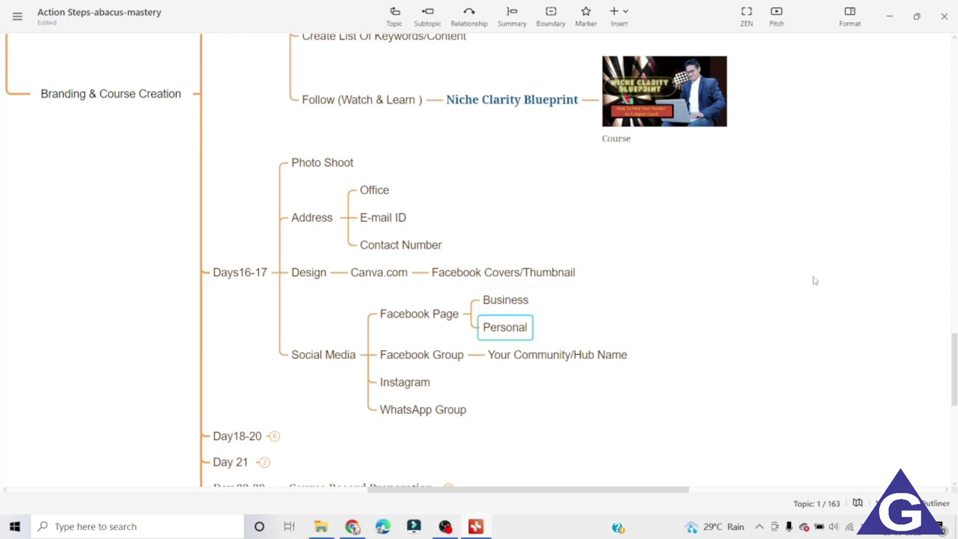
pyautogui.click(544, 358)
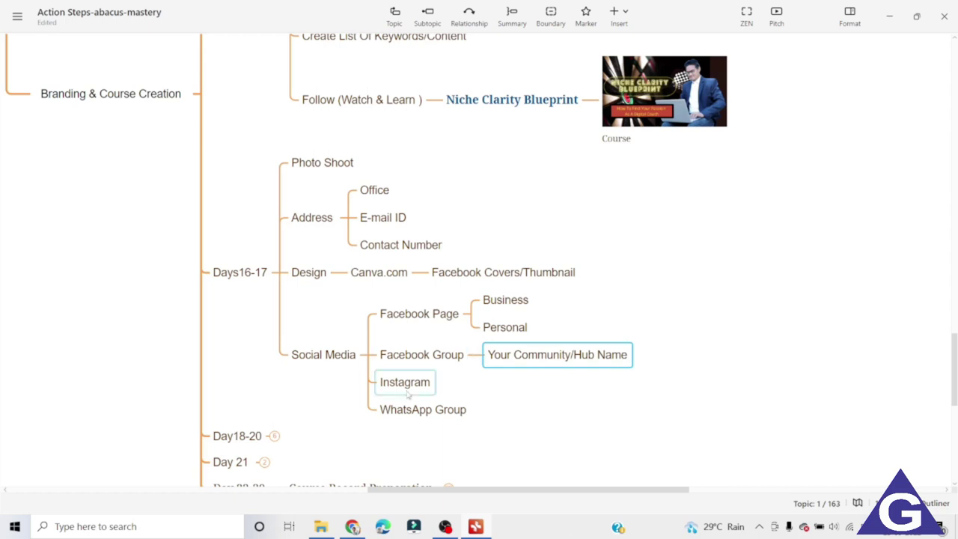
pyautogui.click(451, 416)
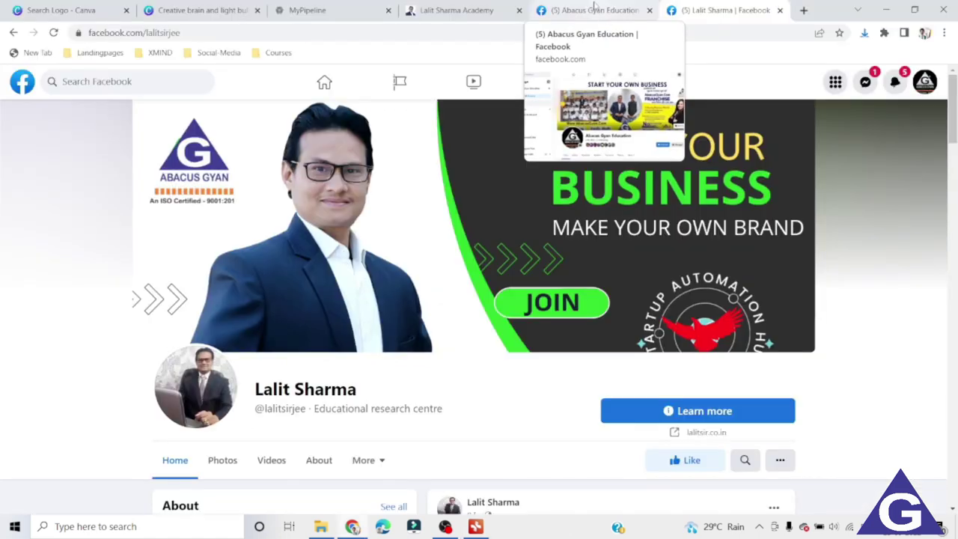
# View and scroll the Abacus Gyan Education Facebook business page
pyautogui.click(595, 10)
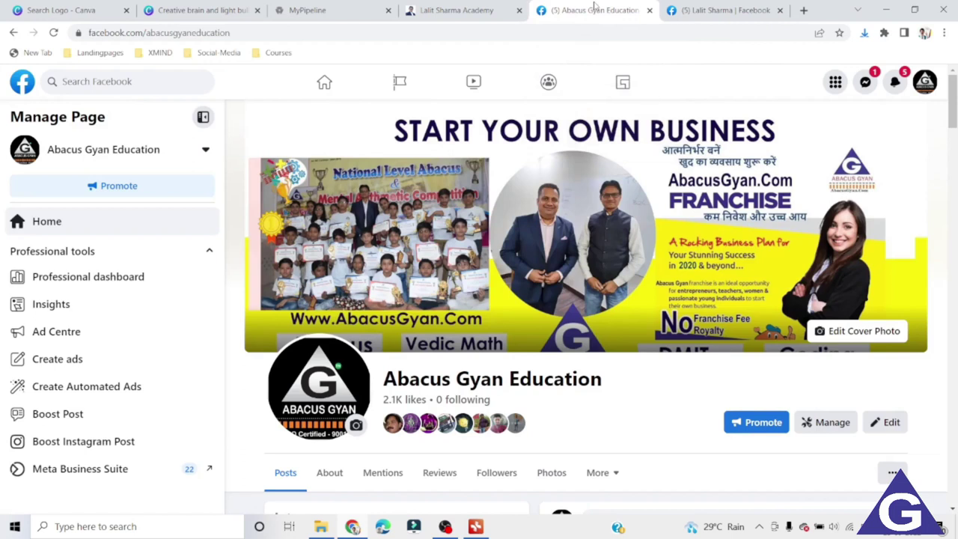
pyautogui.scroll(-3, 494, 221)
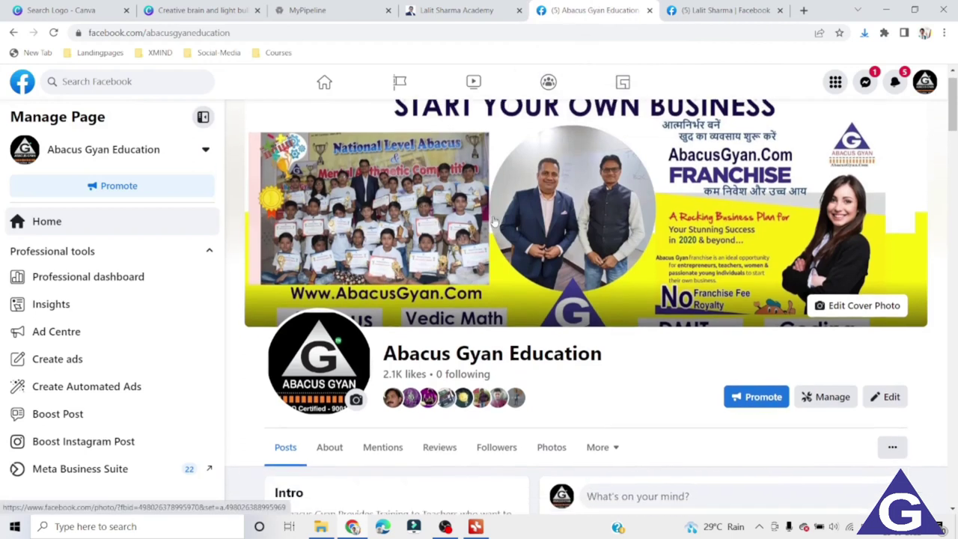
pyautogui.scroll(-3, 494, 220)
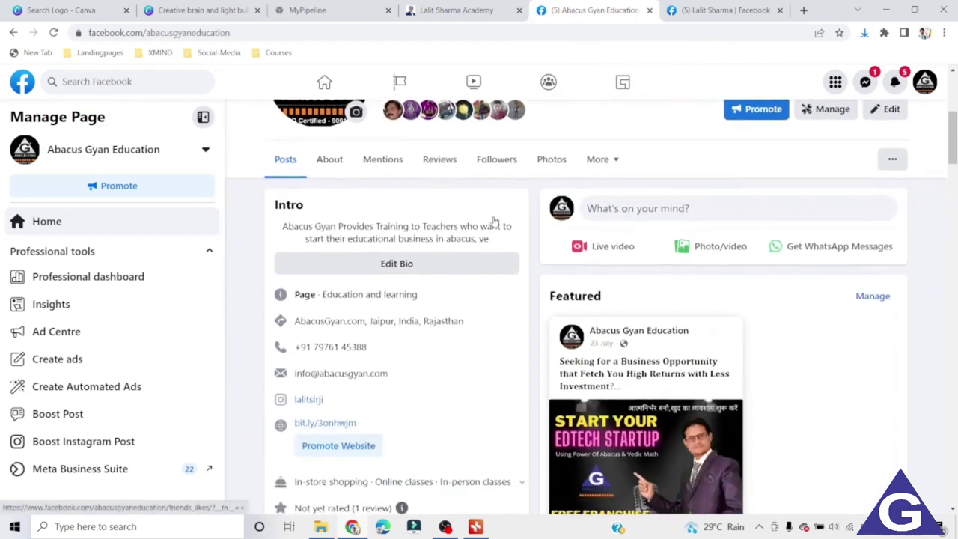
pyautogui.scroll(6, 494, 220)
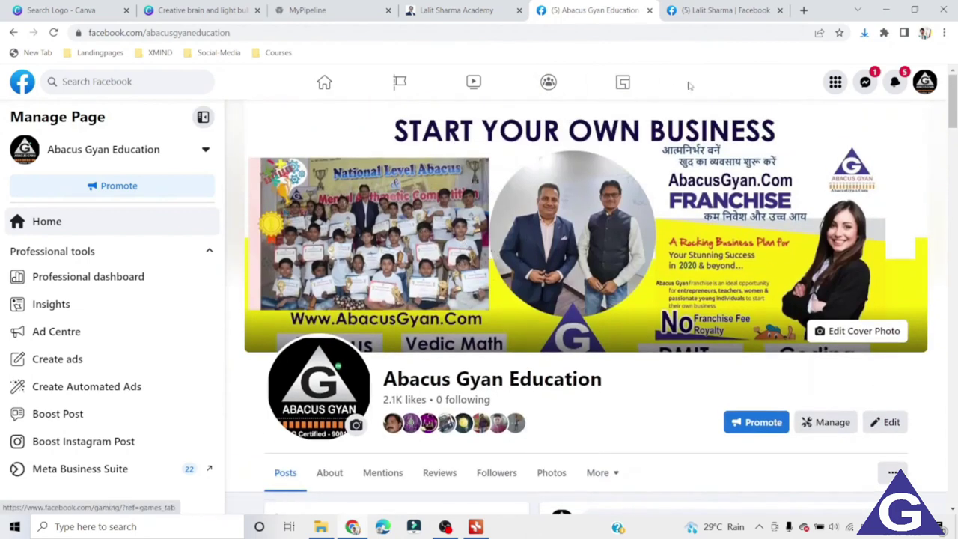
# Switch to the personal Facebook page and scroll through its START YOUR BUSINESS cover page
pyautogui.click(714, 13)
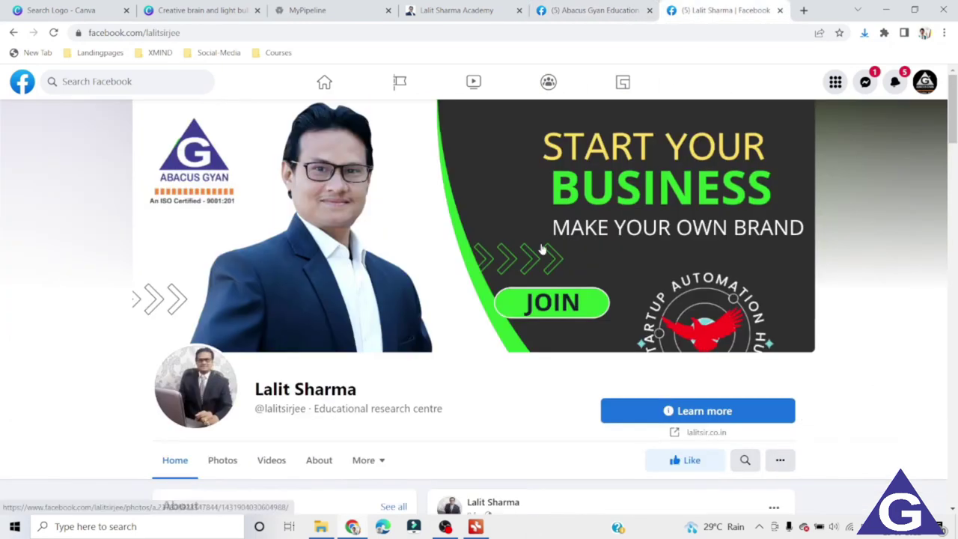
pyautogui.scroll(-1, 500, 263)
pyautogui.scroll(-4, 500, 264)
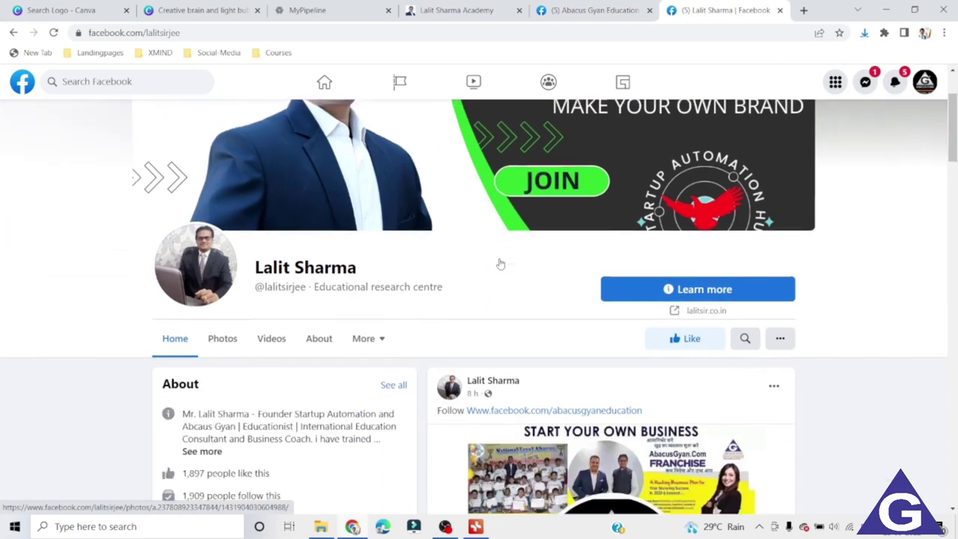
pyautogui.scroll(-6, 500, 264)
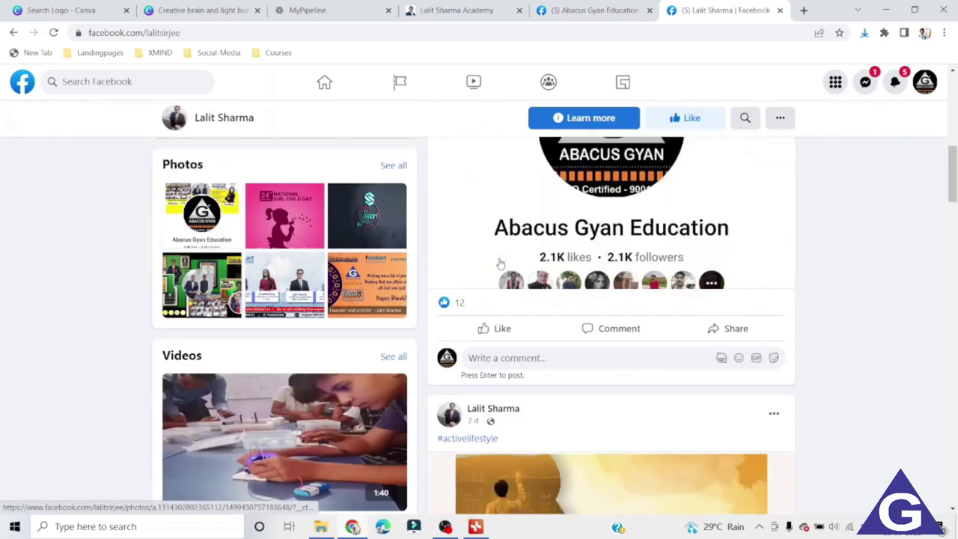
pyautogui.scroll(11, 500, 263)
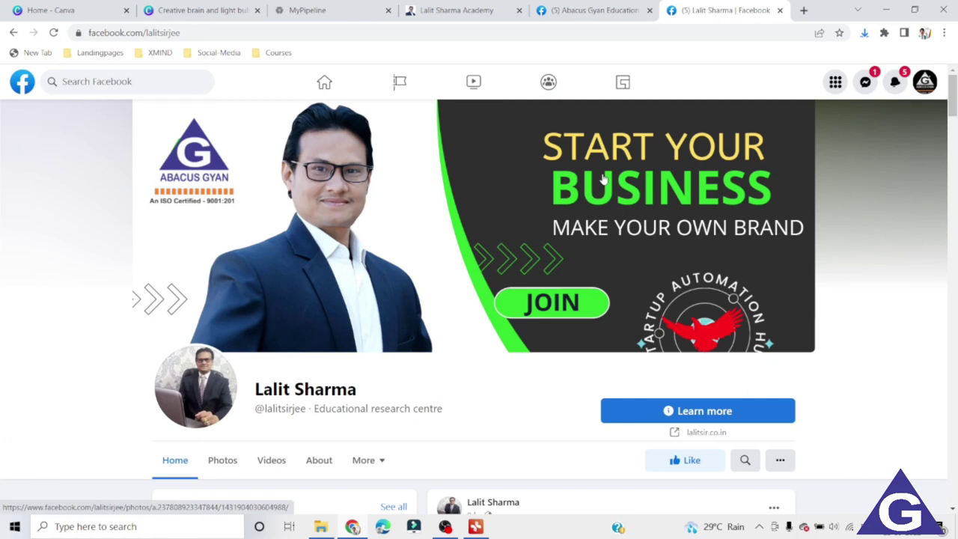
pyautogui.scroll(-2, 526, 267)
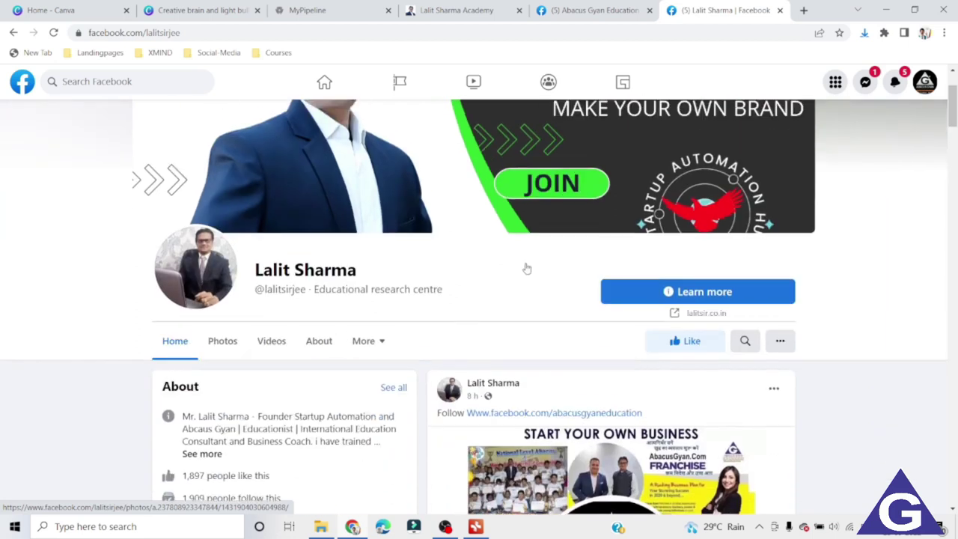
pyautogui.scroll(2, 526, 267)
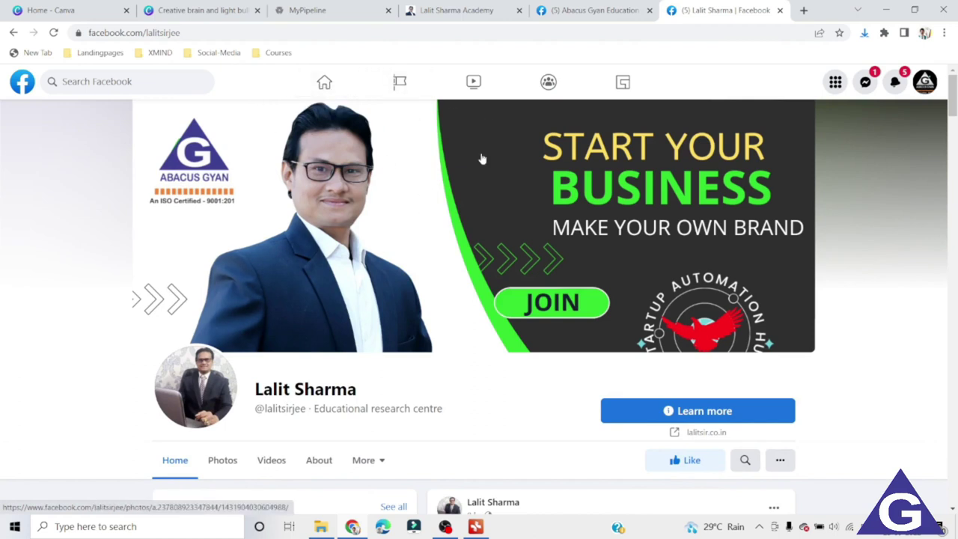
# From Canva home, create a blank Facebook Cover and browse the Facebook Cover templates beside it
pyautogui.click(53, 9)
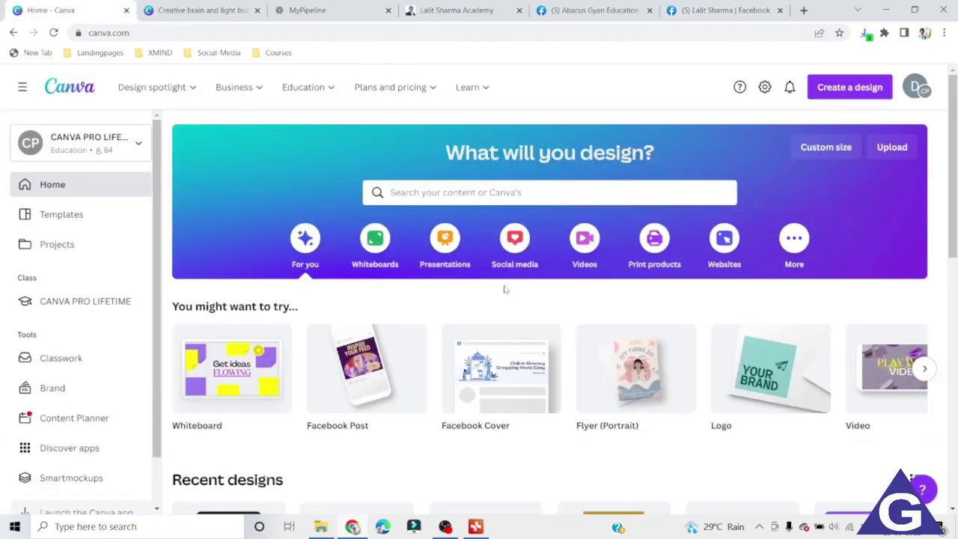
pyautogui.scroll(-1, 504, 289)
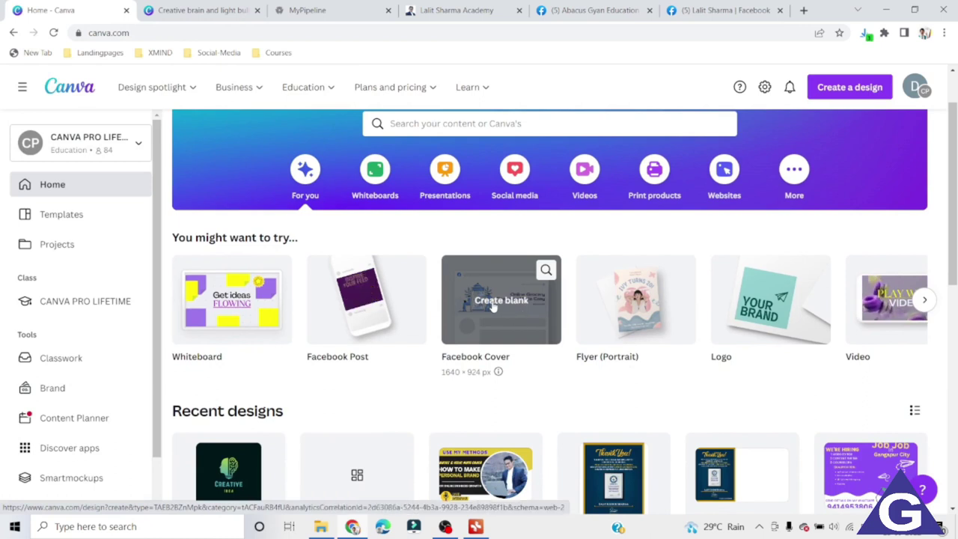
pyautogui.click(507, 326)
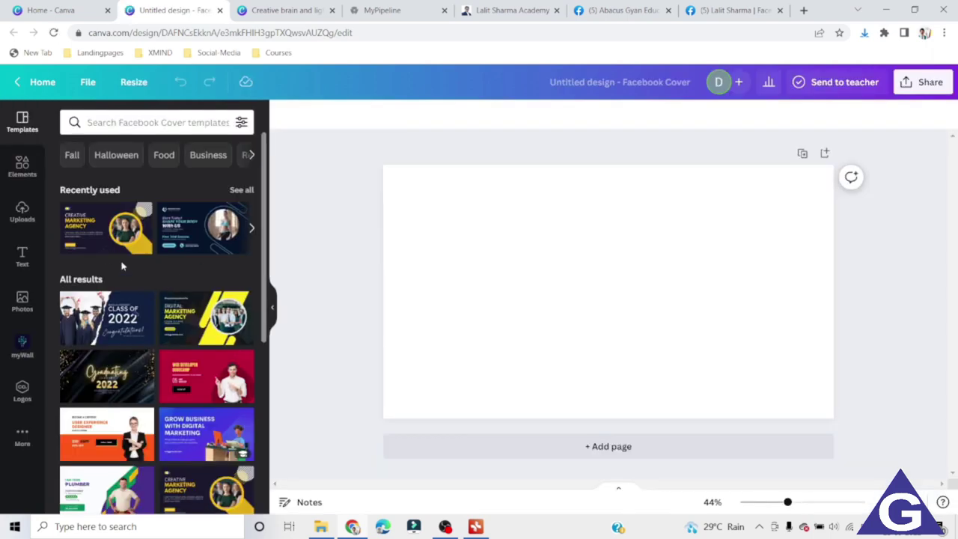
pyautogui.scroll(-10, 122, 265)
pyautogui.scroll(-1, 122, 266)
pyautogui.scroll(3, 122, 266)
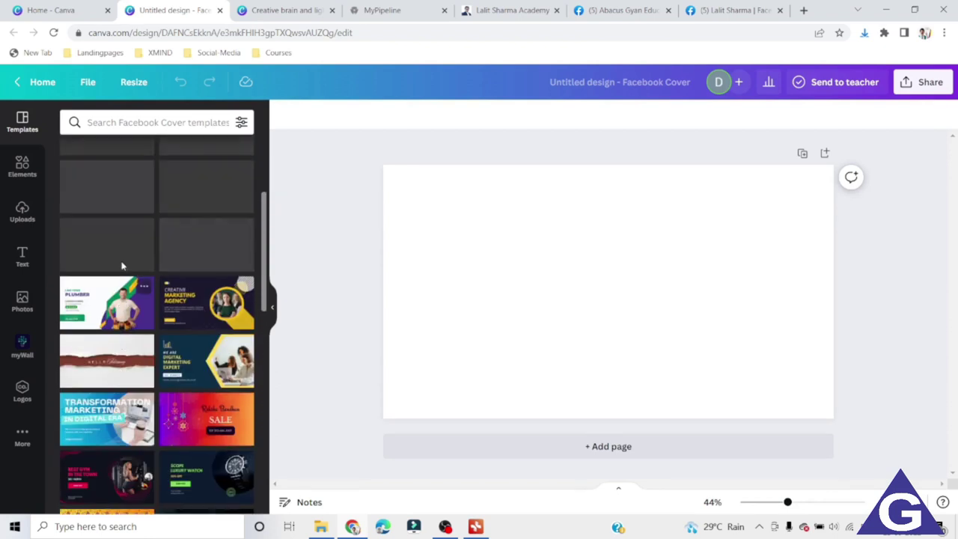
pyautogui.scroll(2, 122, 266)
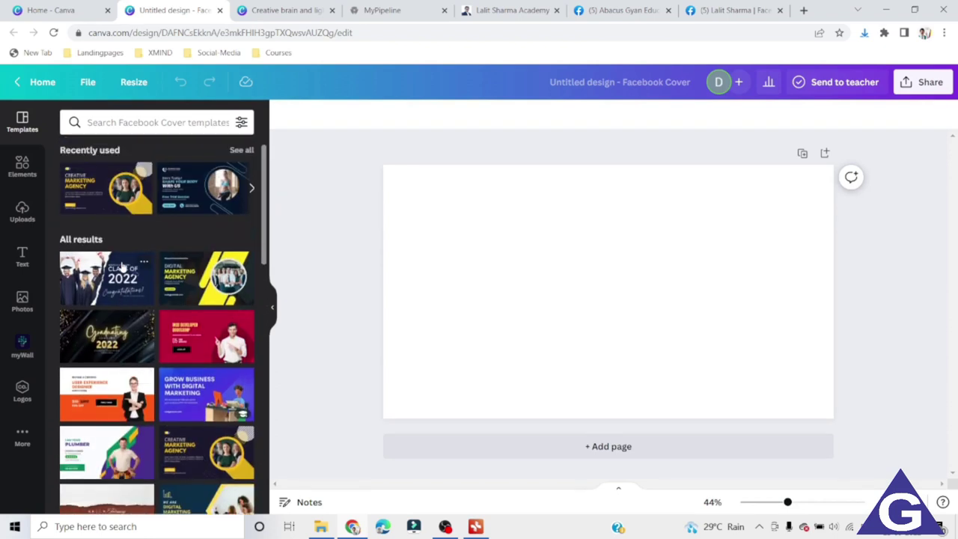
pyautogui.scroll(-1, 122, 266)
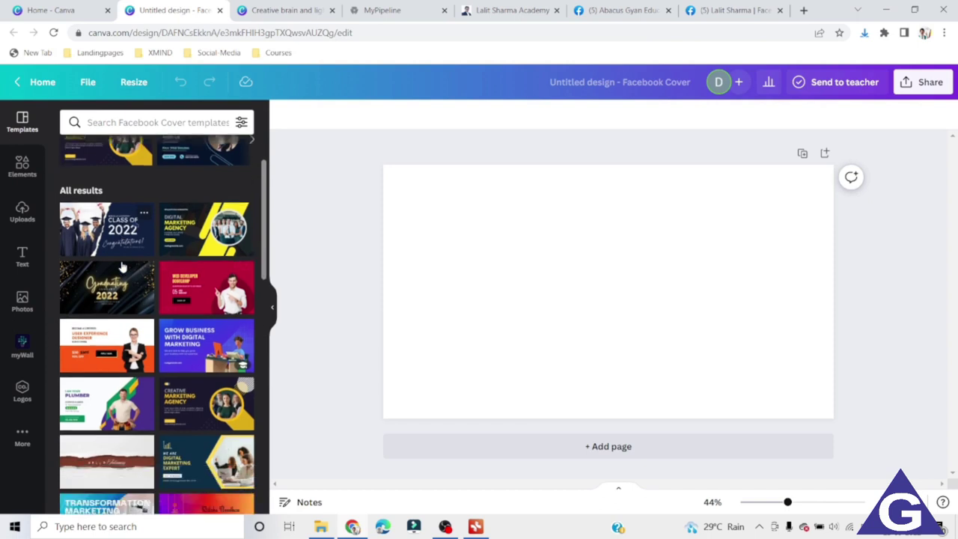
pyautogui.click(117, 364)
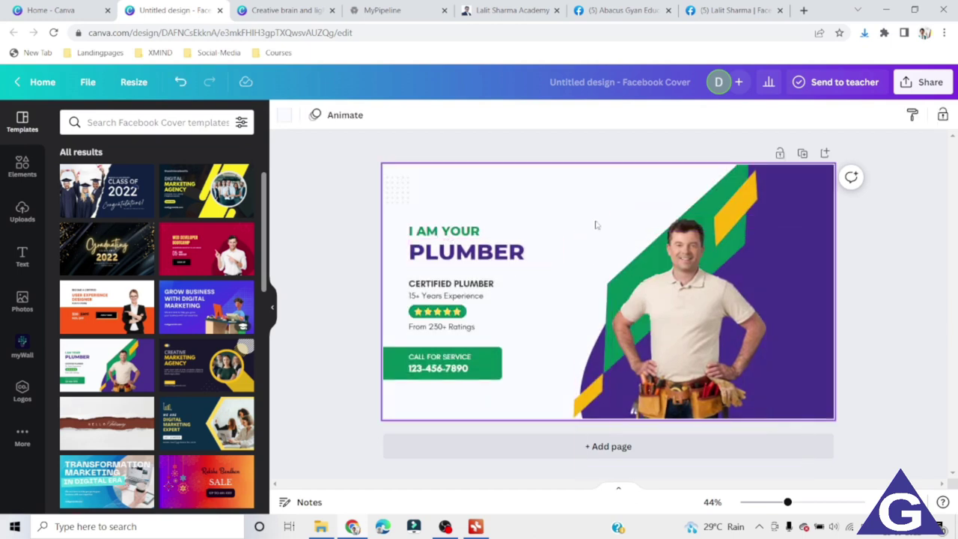
pyautogui.click(23, 211)
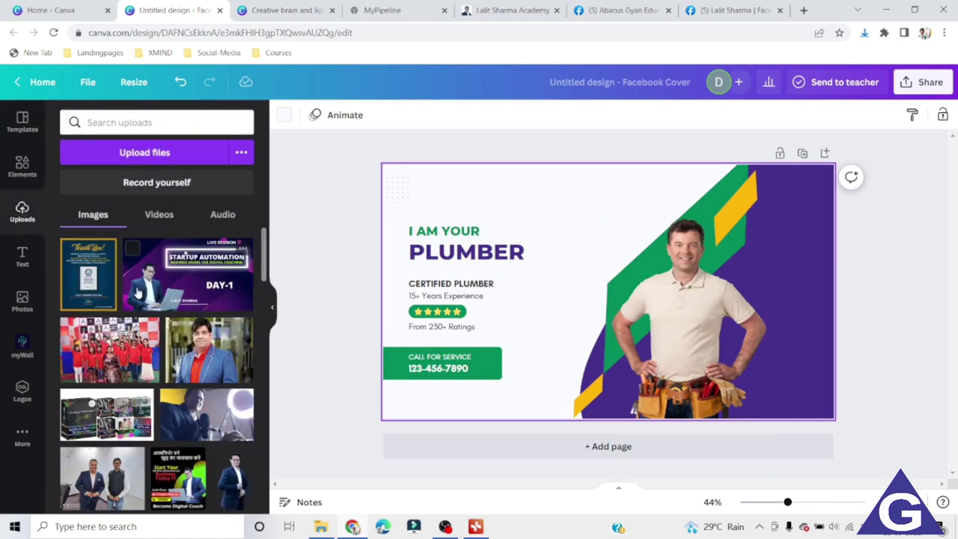
pyautogui.scroll(-2, 141, 339)
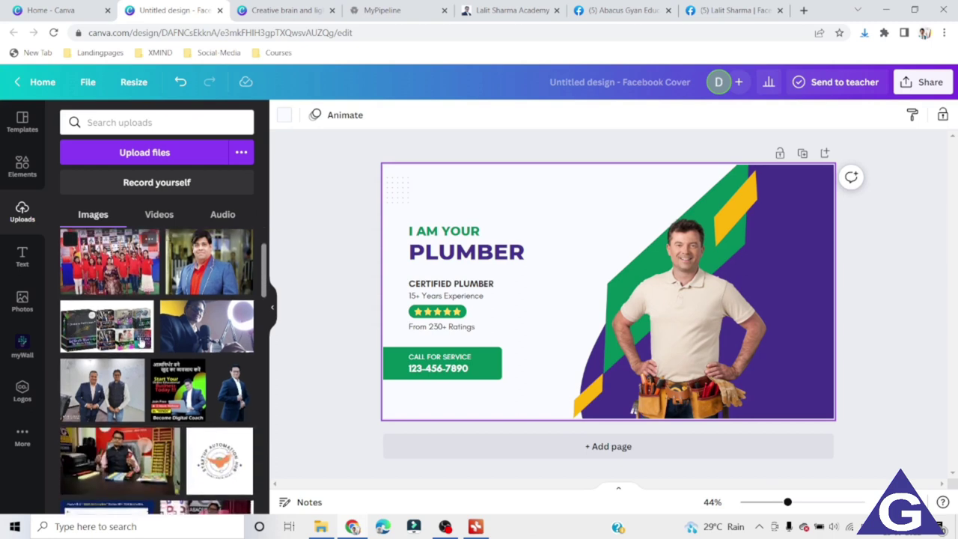
pyautogui.scroll(-2, 172, 338)
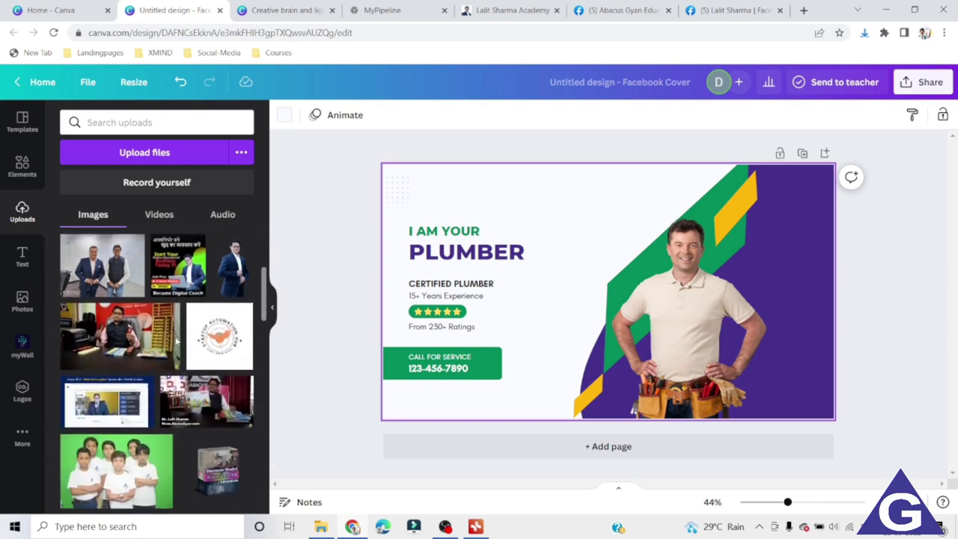
pyautogui.scroll(4, 178, 340)
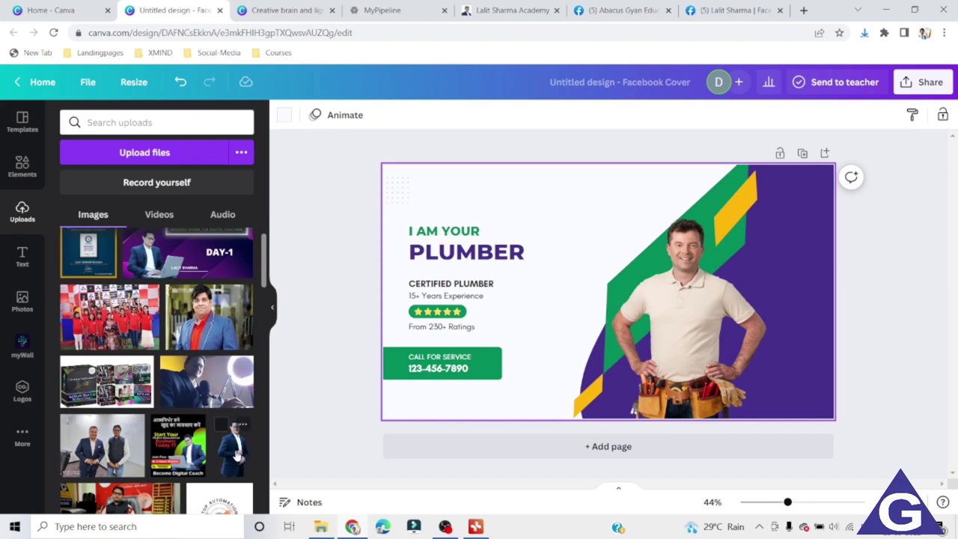
# Replace the plumber photo with the suited man's uploaded photo, enlarged on the cover's right side
pyautogui.click(237, 455)
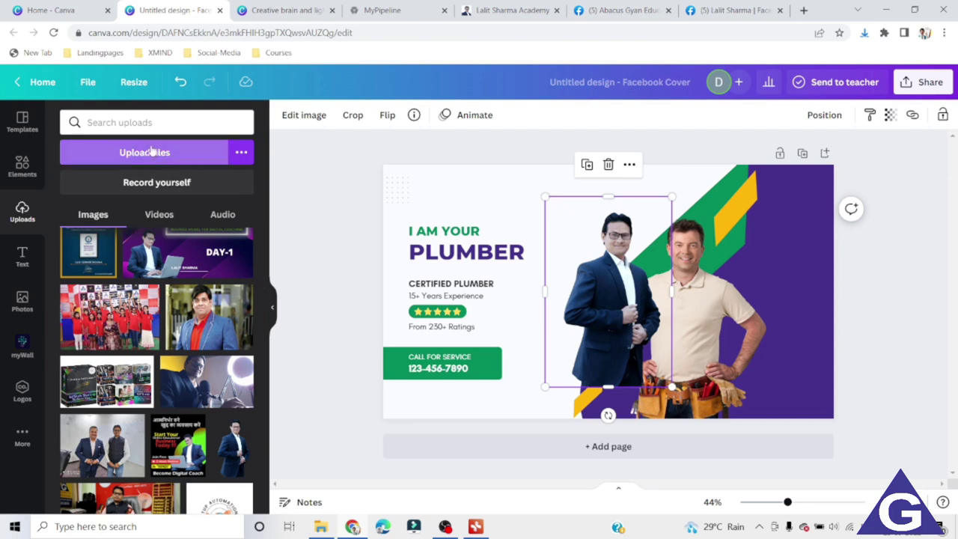
pyautogui.click(725, 328)
pyautogui.press('Delete')
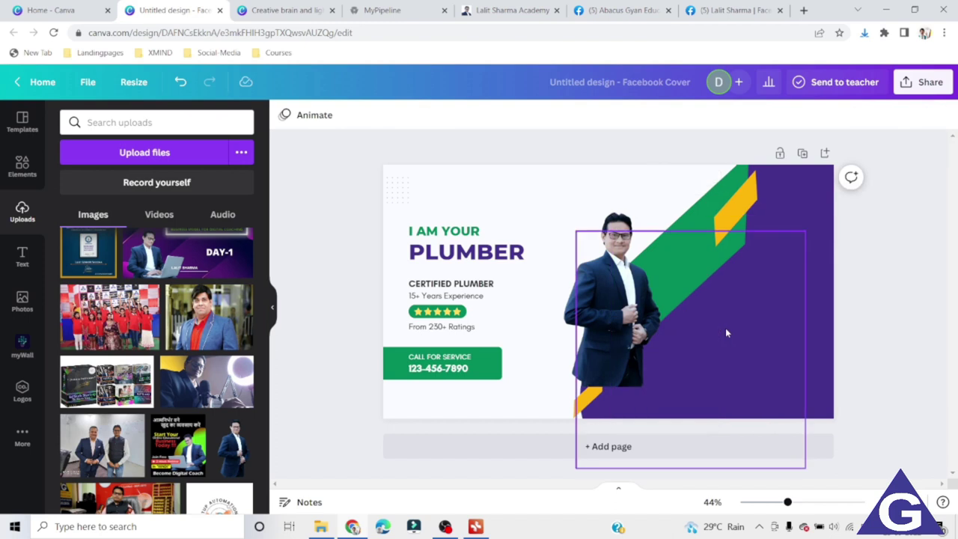
pyautogui.moveTo(619, 329); pyautogui.dragTo(689, 357)
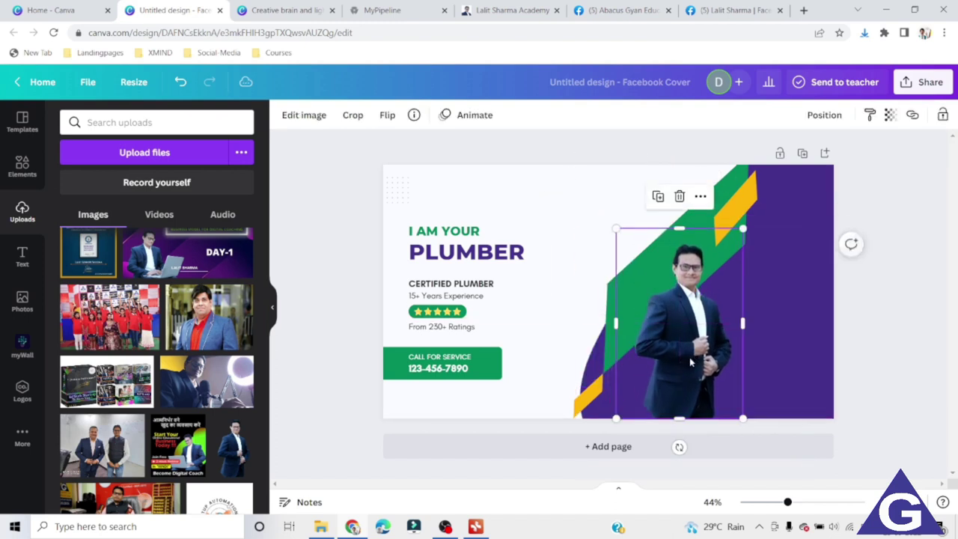
pyautogui.moveTo(743, 229); pyautogui.dragTo(786, 186)
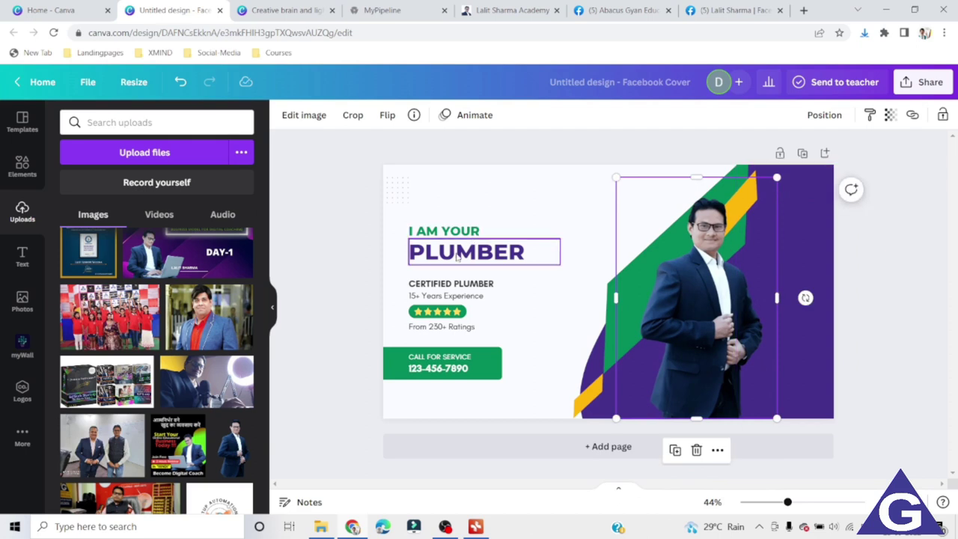
# Change the PLUMBER headline to the presenter's name, widened to fit on one line
pyautogui.doubleClick(458, 256)
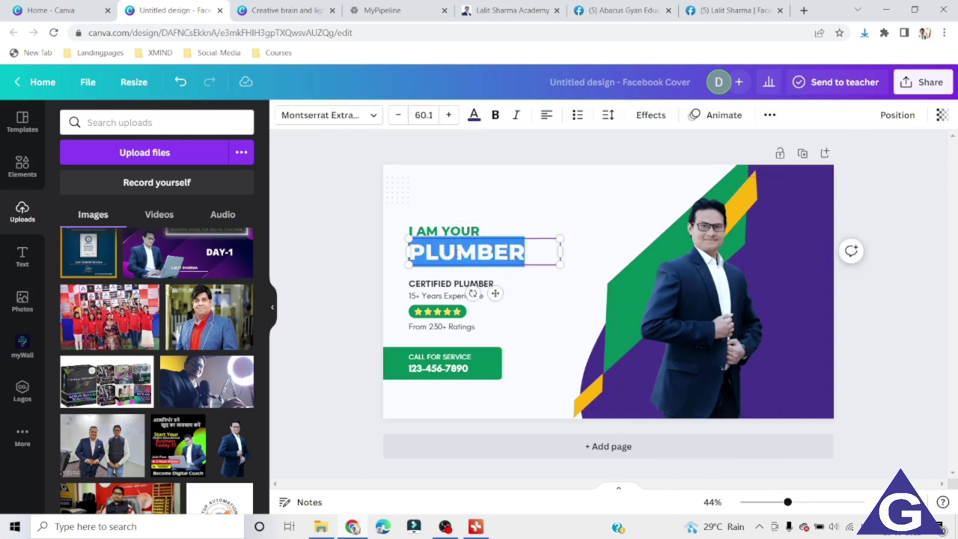
pyautogui.write('LALIT SHARMA')
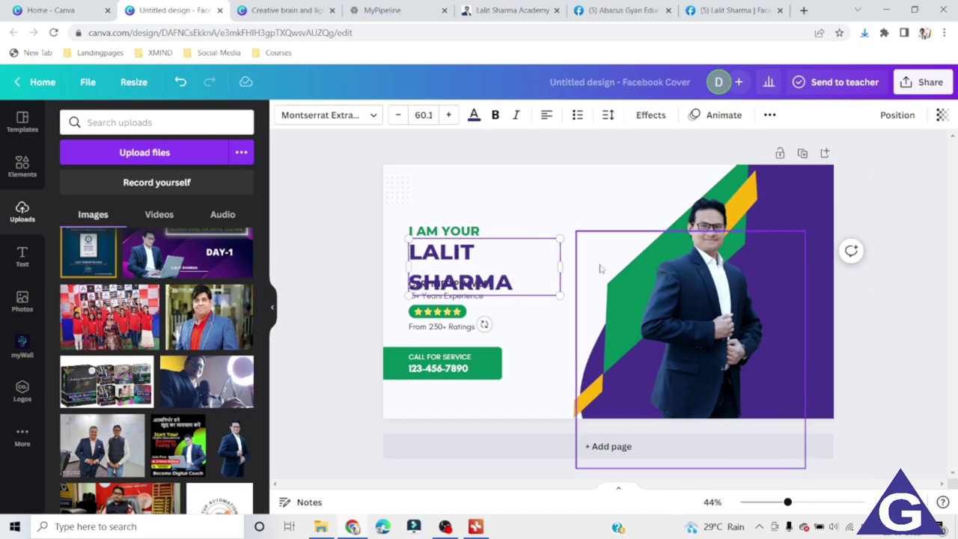
pyautogui.moveTo(560, 267); pyautogui.dragTo(643, 267)
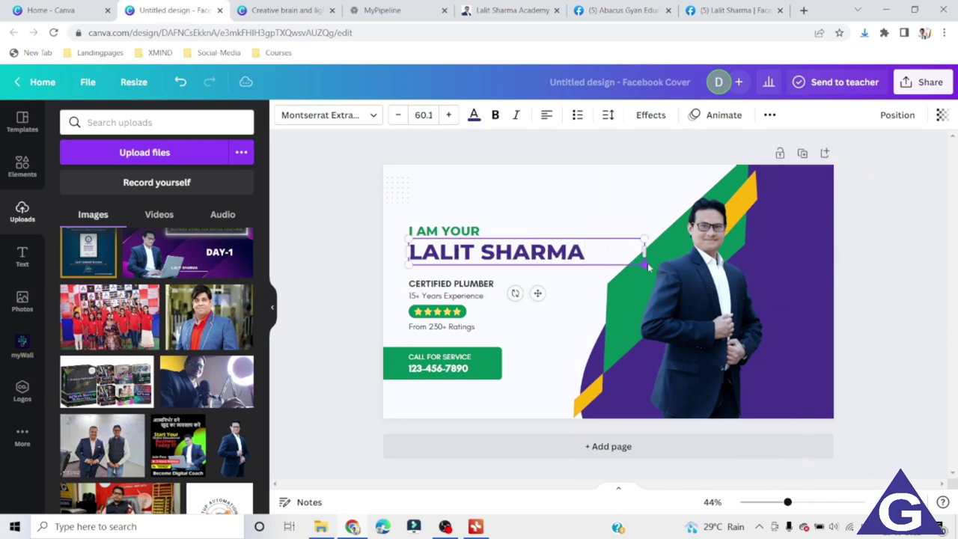
pyautogui.click(781, 286)
pyautogui.click(737, 10)
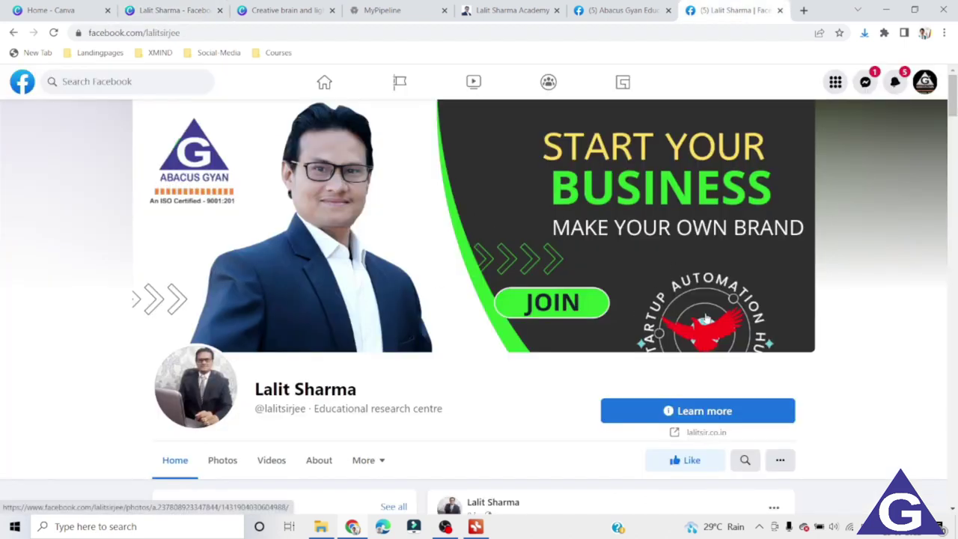
# Leave the browser and bring the Action Steps-abacus-mastery mind map back in XMind
pyautogui.click(56, 10)
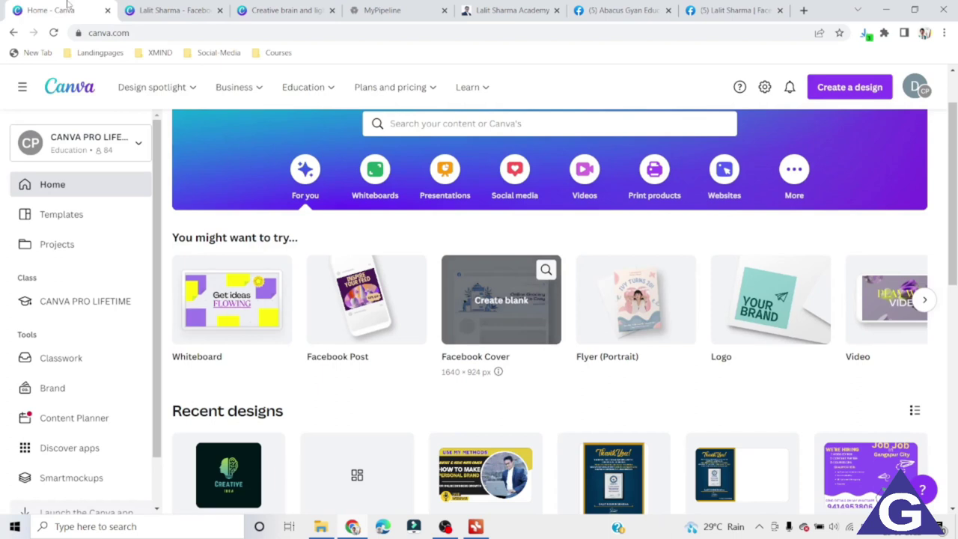
pyautogui.click(475, 526)
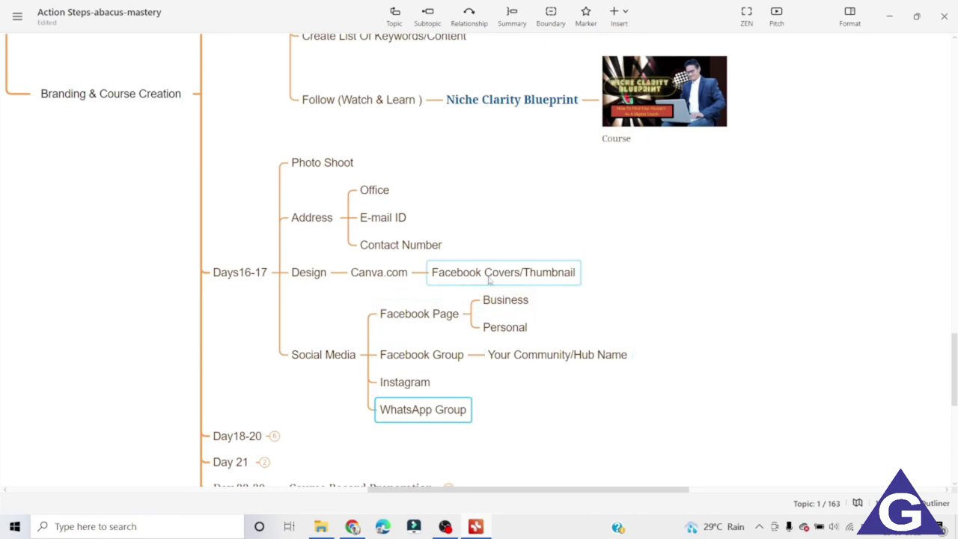
# Expand Day18-20 and its Matter & Content branch to show the website pages
pyautogui.scroll(-5, 494, 400)
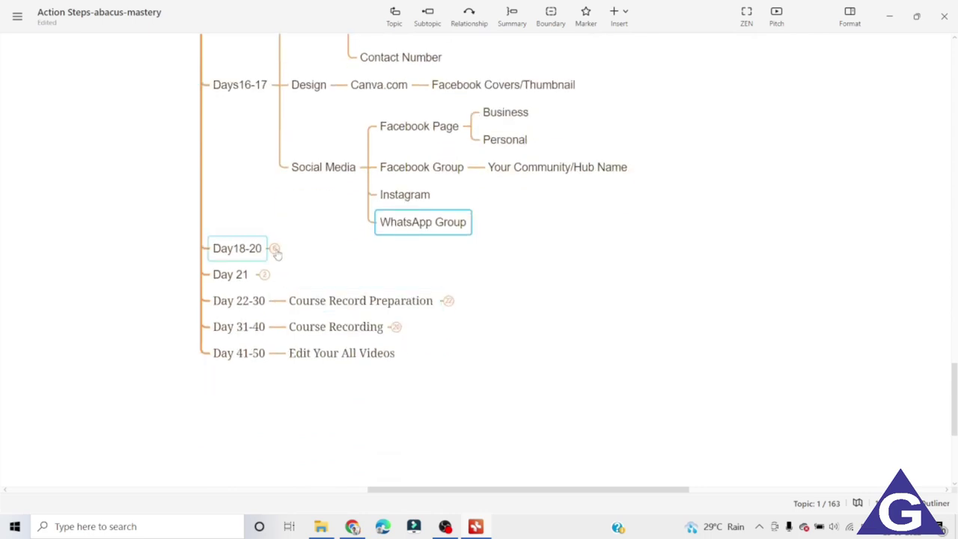
pyautogui.click(275, 250)
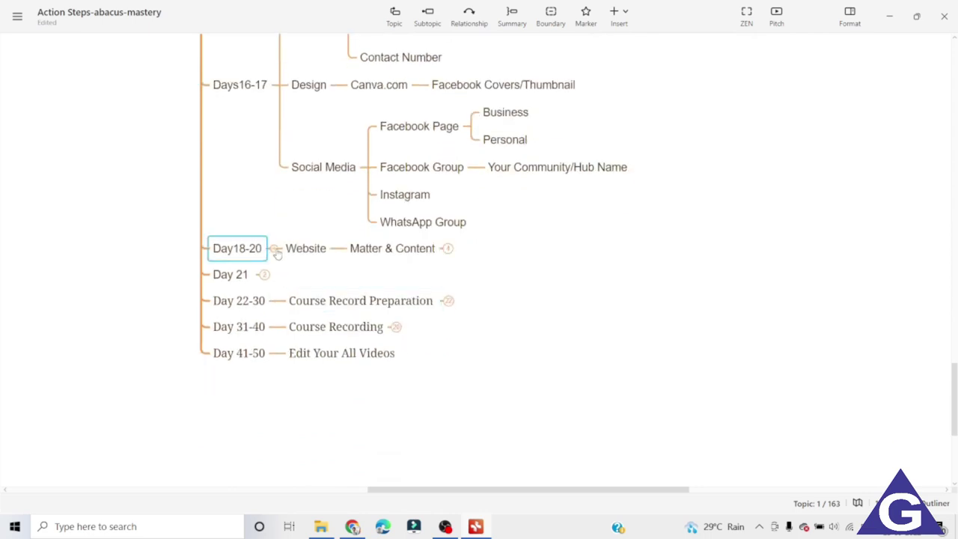
pyautogui.click(447, 249)
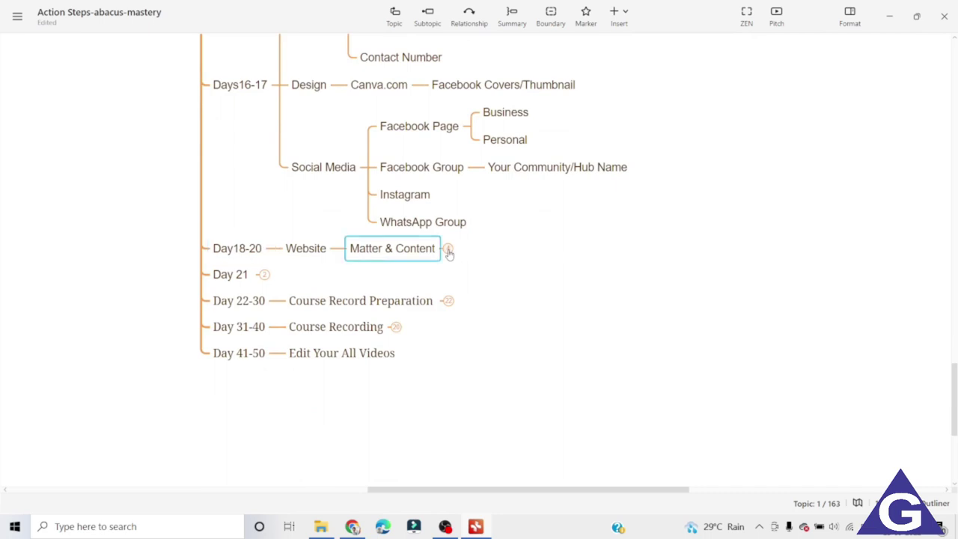
pyautogui.hscroll(1, 652, 336)
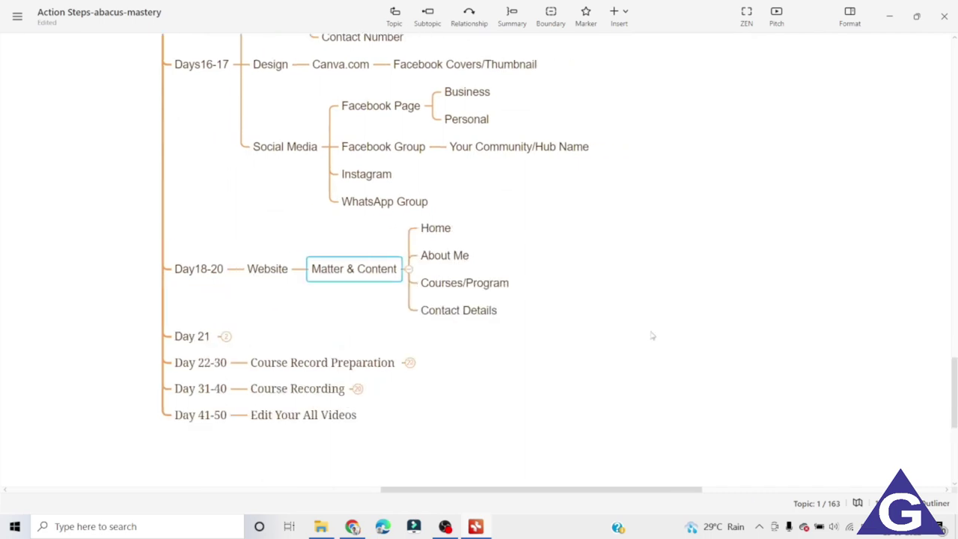
# Go through the Home, Contact Details and Courses/Program page topics
pyautogui.click(432, 233)
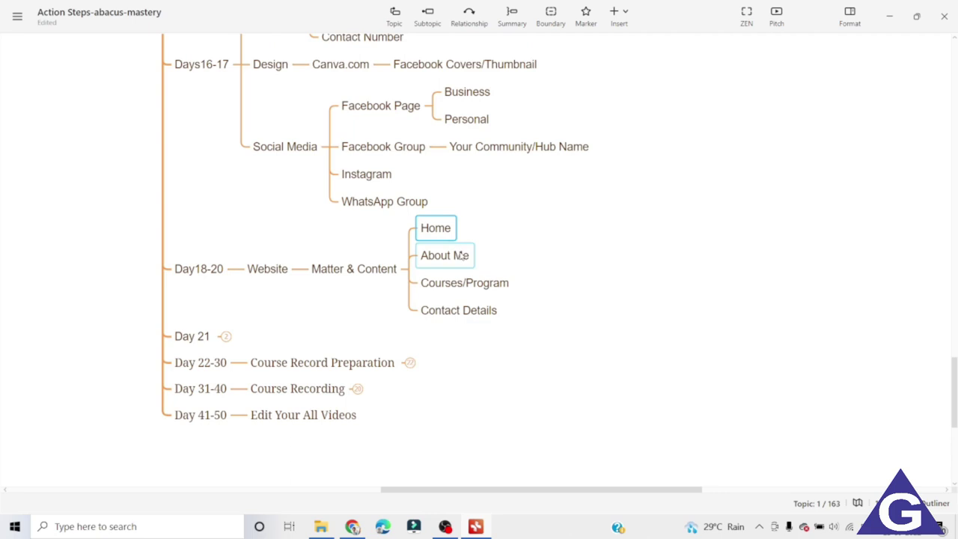
pyautogui.click(460, 313)
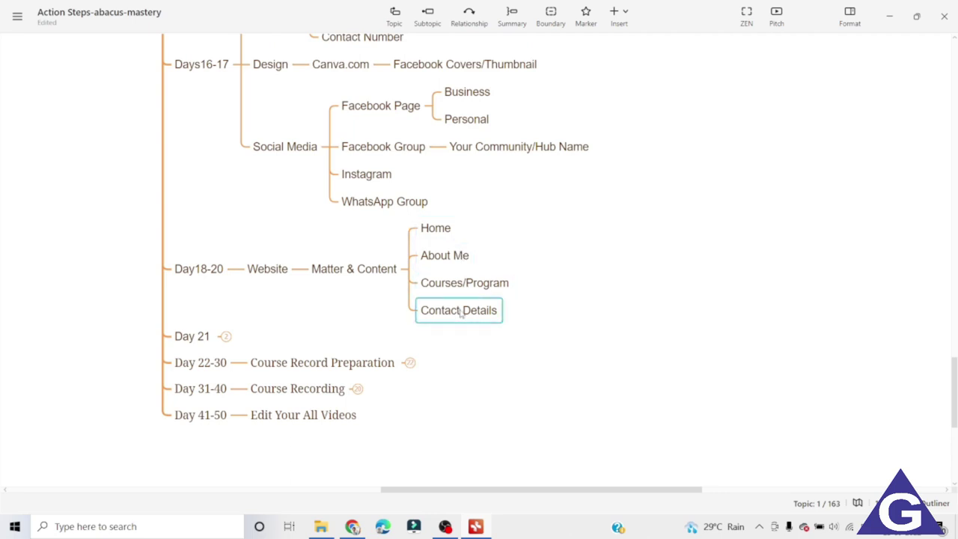
pyautogui.scroll(2, 537, 291)
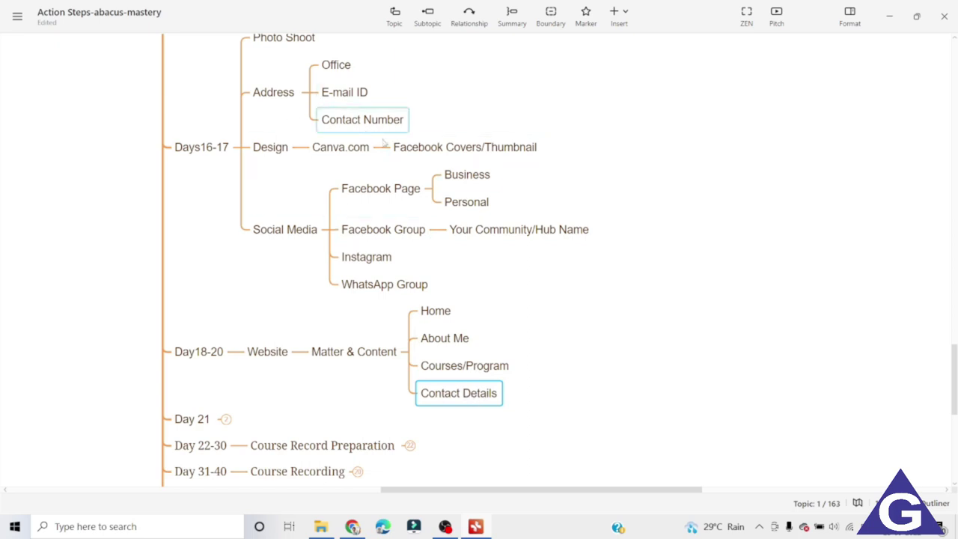
pyautogui.click(472, 370)
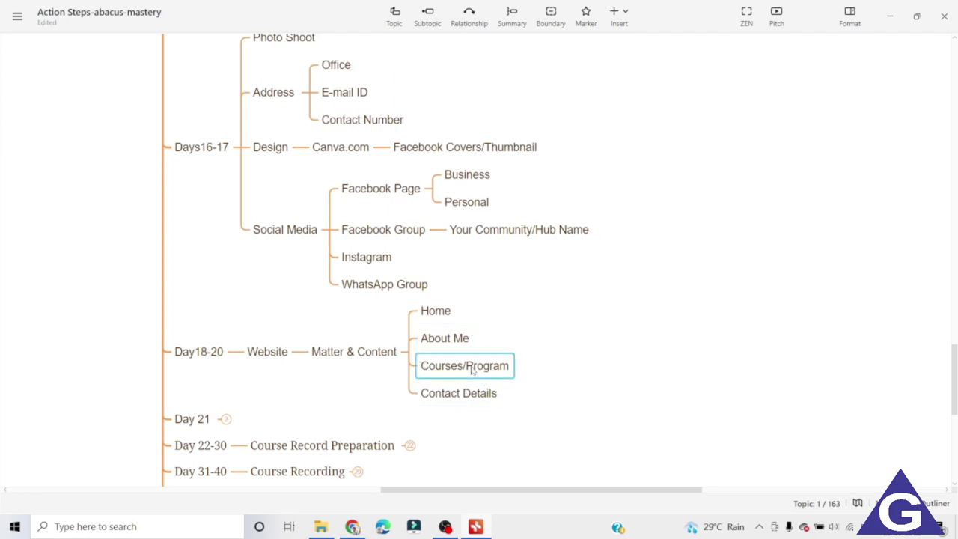